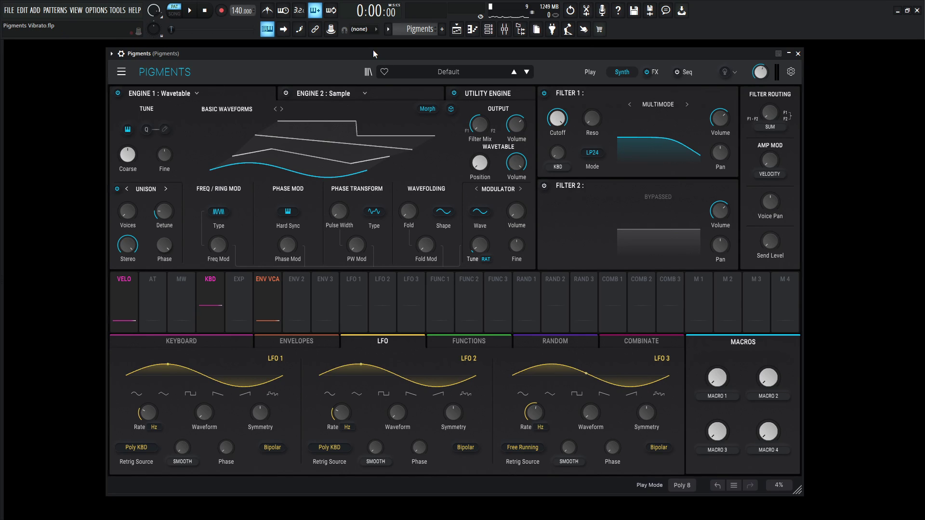
Step: Switch Engine 1 to the Analog type and set Oscillator 2's waveform to square
{"action": "left_click", "coordinate": [193, 94]}
{"action": "left_click", "coordinate": [158, 126]}
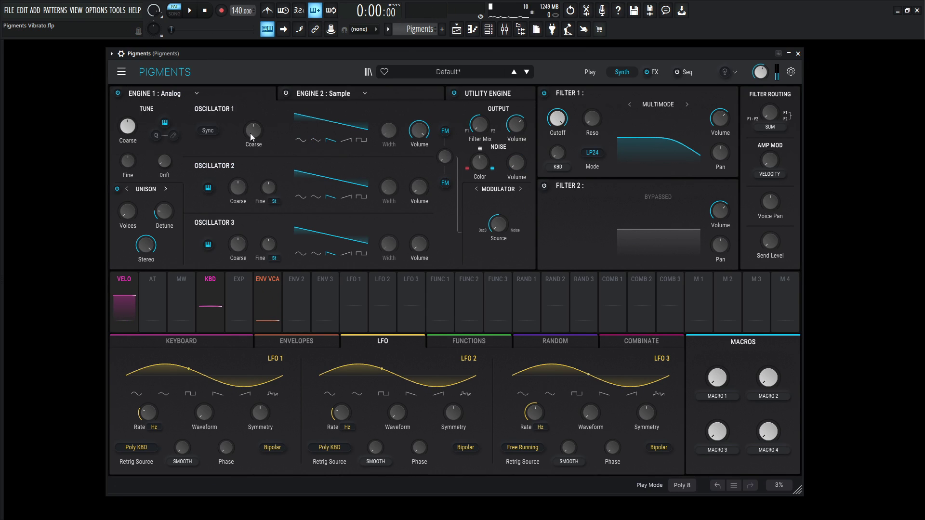
{"action": "left_click", "coordinate": [364, 198]}
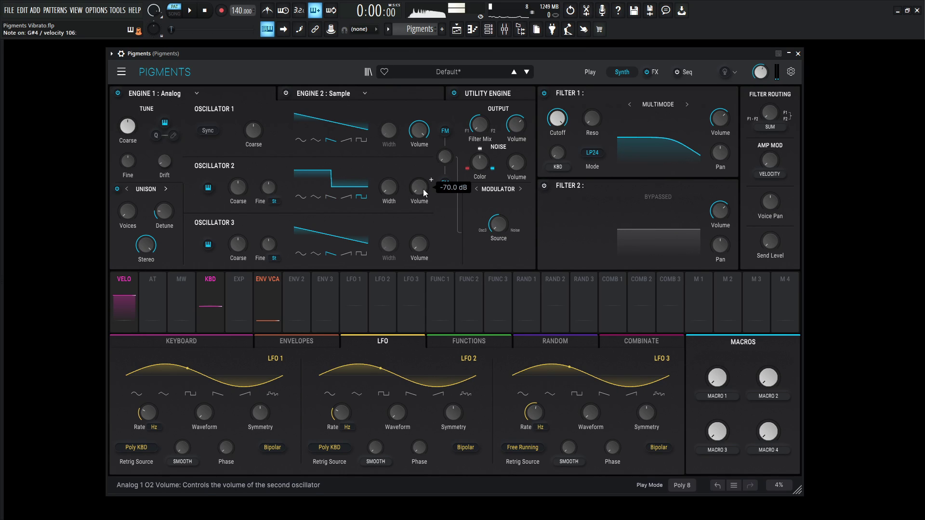
Step: Set Oscillator 2's volume to about -6.87 dB and its coarse tuning to -12 st, and raise the unison voices
{"action": "left_click_drag", "start_coordinate": [423, 194], "coordinate": [422, 197]}
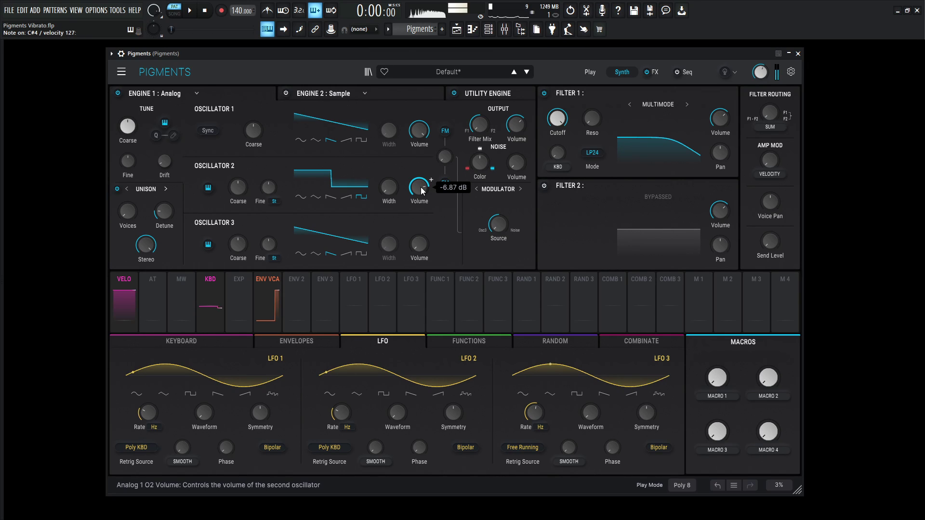
{"action": "left_click_drag", "start_coordinate": [237, 187], "coordinate": [238, 205]}
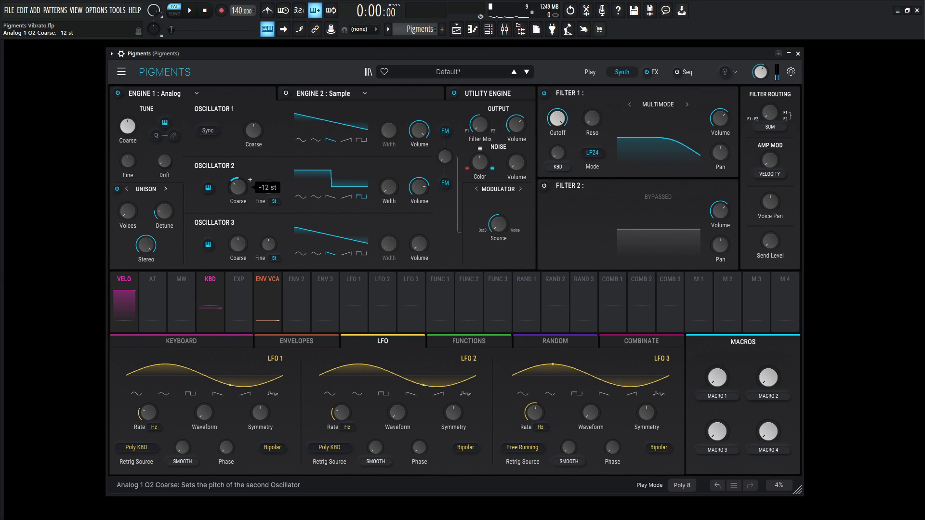
{"action": "left_click_drag", "start_coordinate": [129, 217], "coordinate": [127, 215]}
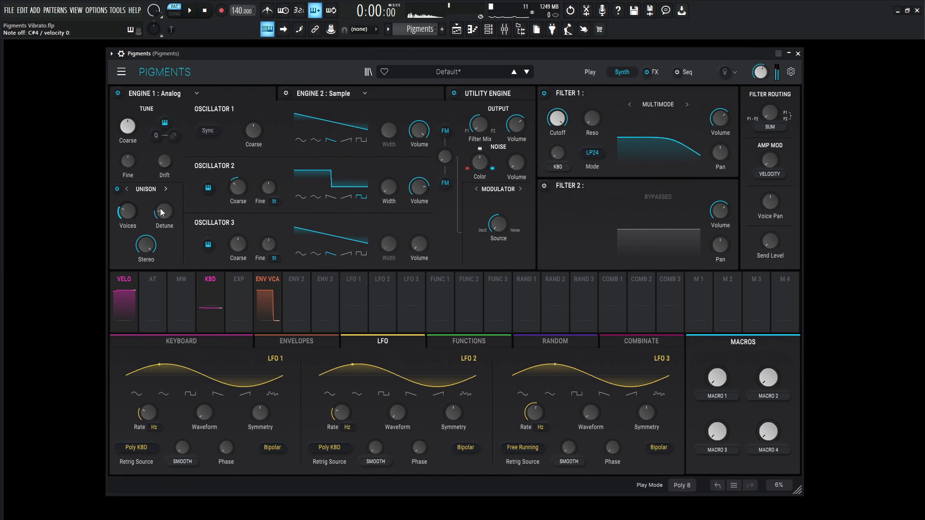
Step: Lengthen the Env VCA release to about 887 ms
{"action": "left_click", "coordinate": [296, 341]}
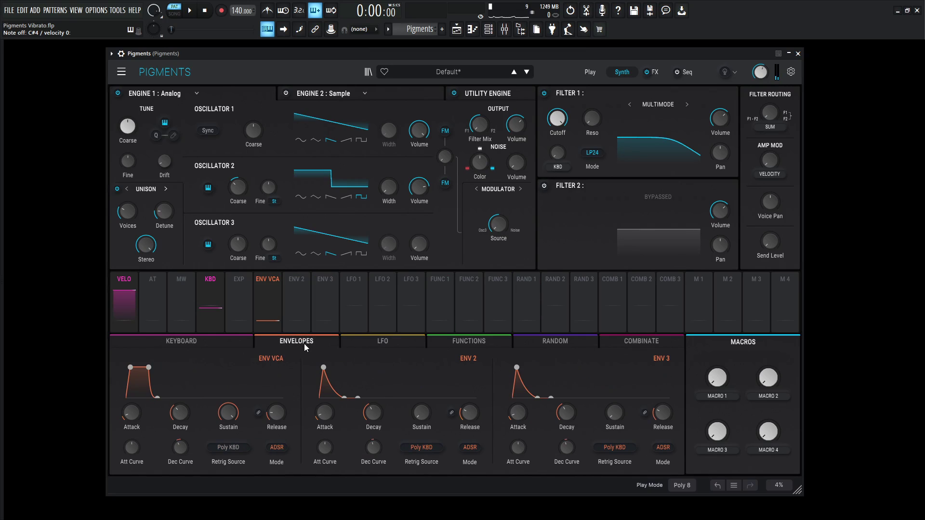
{"action": "left_click_drag", "start_coordinate": [276, 413], "coordinate": [276, 409]}
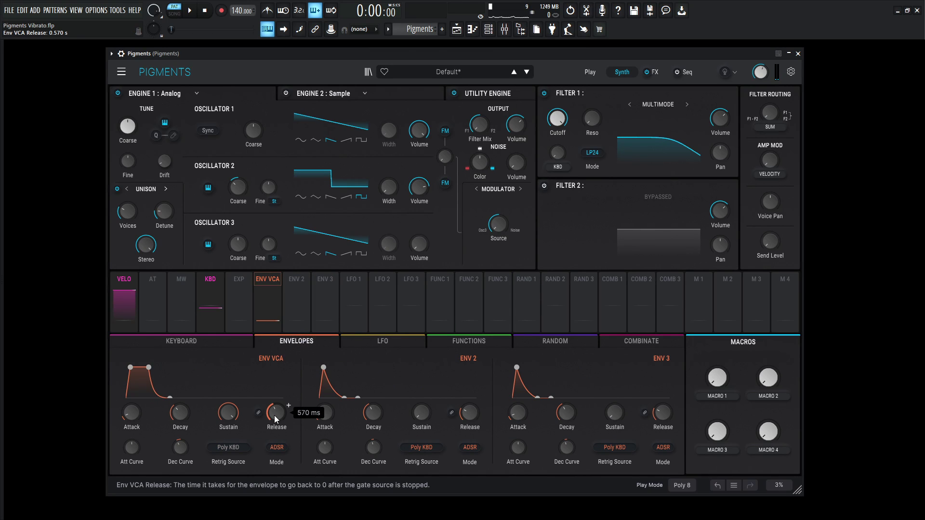
{"action": "scroll", "coordinate": [274, 415], "scroll_direction": "up", "scroll_amount": 3}
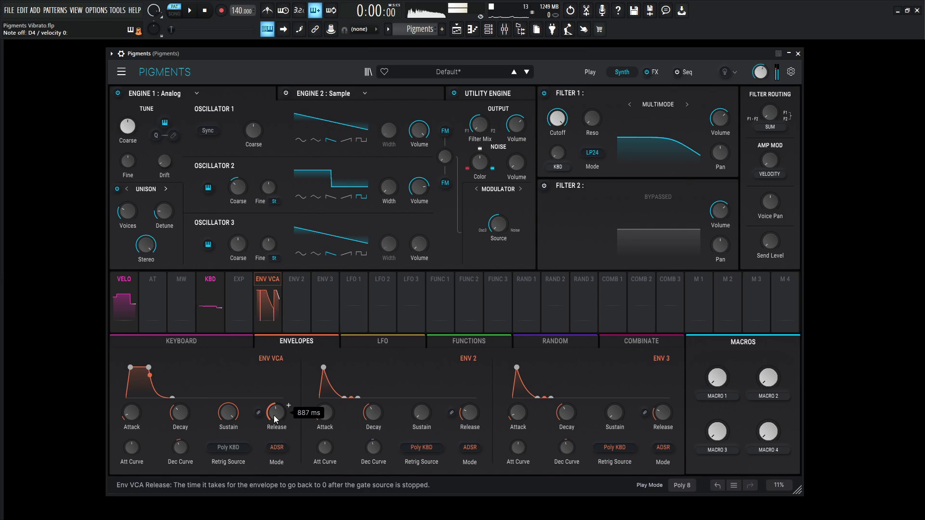
Step: Change Filter 1 to the JUP-8 type and set its cutoff to 64.4 Hz, modulated by Env 2
{"action": "left_click", "coordinate": [688, 105]}
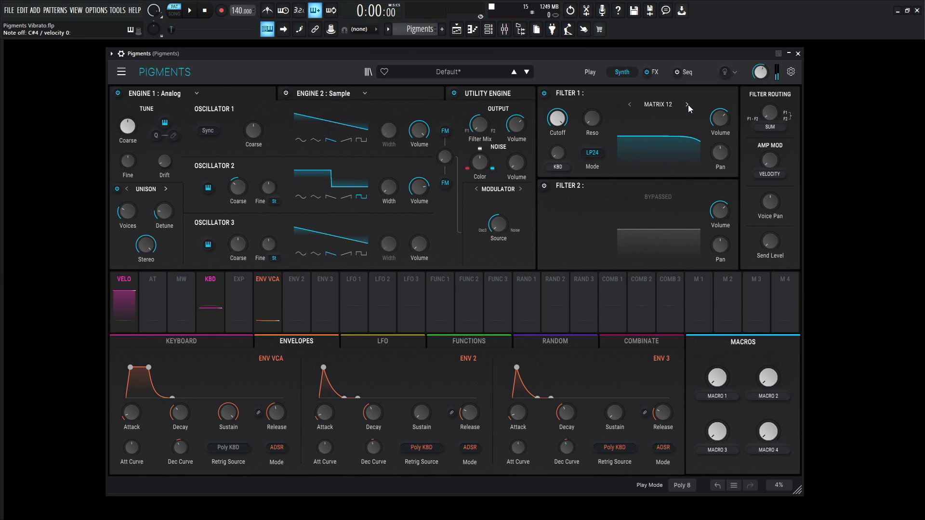
{"action": "left_click", "coordinate": [688, 105]}
{"action": "left_click_drag", "start_coordinate": [557, 118], "coordinate": [592, 92]}
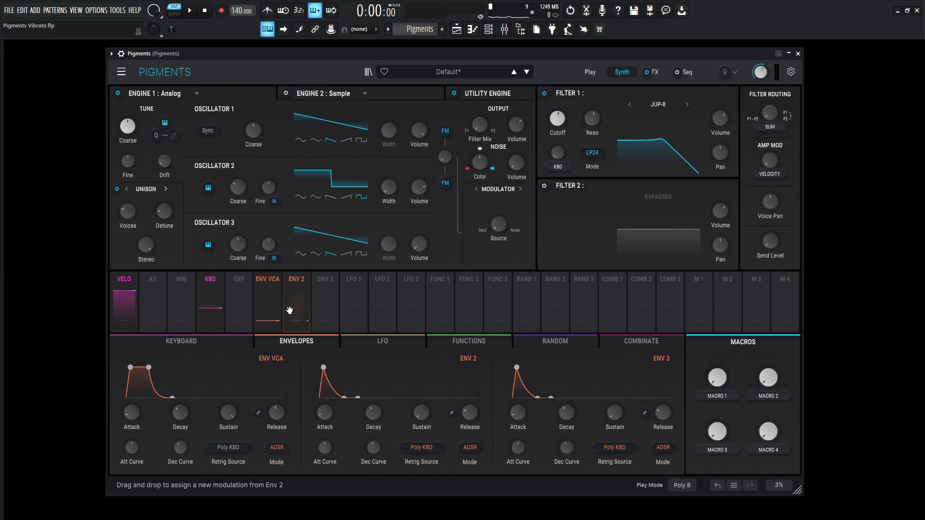
{"action": "mouse_move", "coordinate": [554, 126]}
{"action": "left_mouse_down"}
{"action": "mouse_move", "coordinate": [560, 144]}
{"action": "mouse_move", "coordinate": [550, 130]}
{"action": "left_mouse_up"}
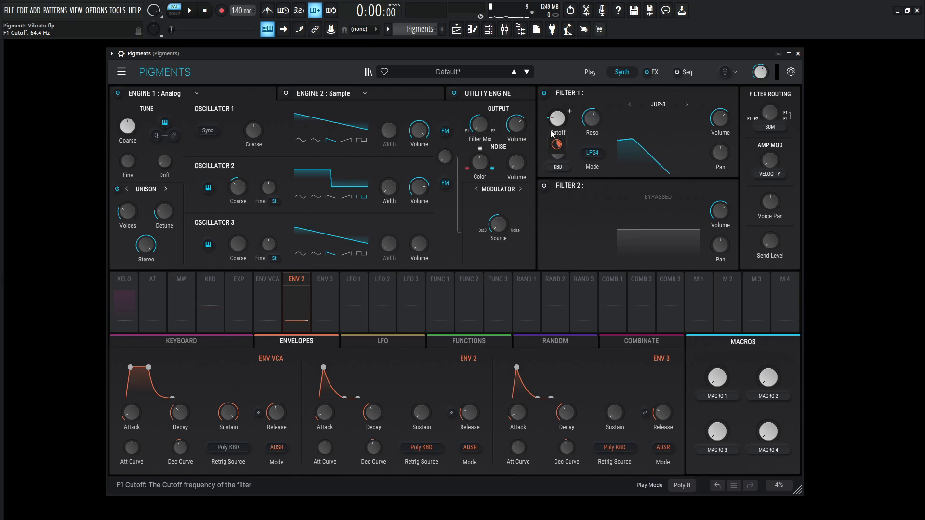
Step: Lengthen Env 2's decay to about 3.1 s and increase its release
{"action": "left_click_drag", "start_coordinate": [383, 414], "coordinate": [383, 408]}
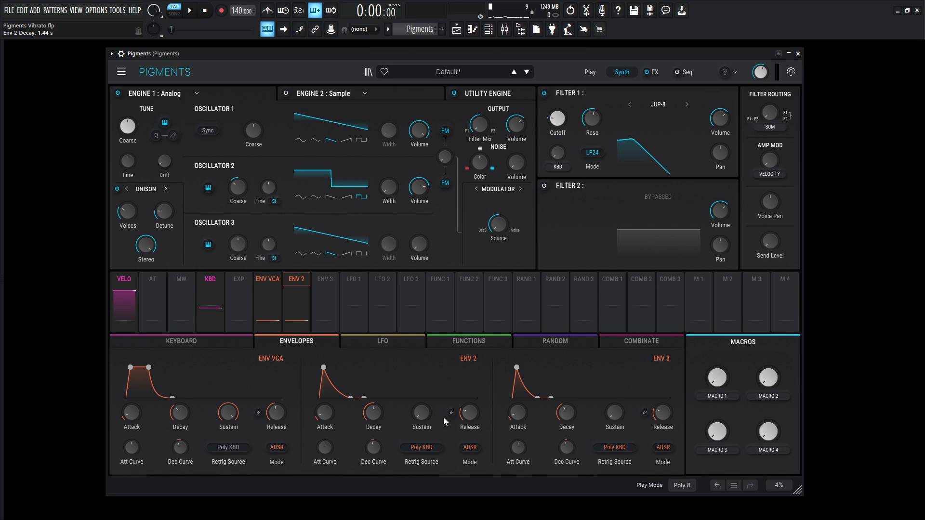
{"action": "left_click_drag", "start_coordinate": [469, 413], "coordinate": [465, 412]}
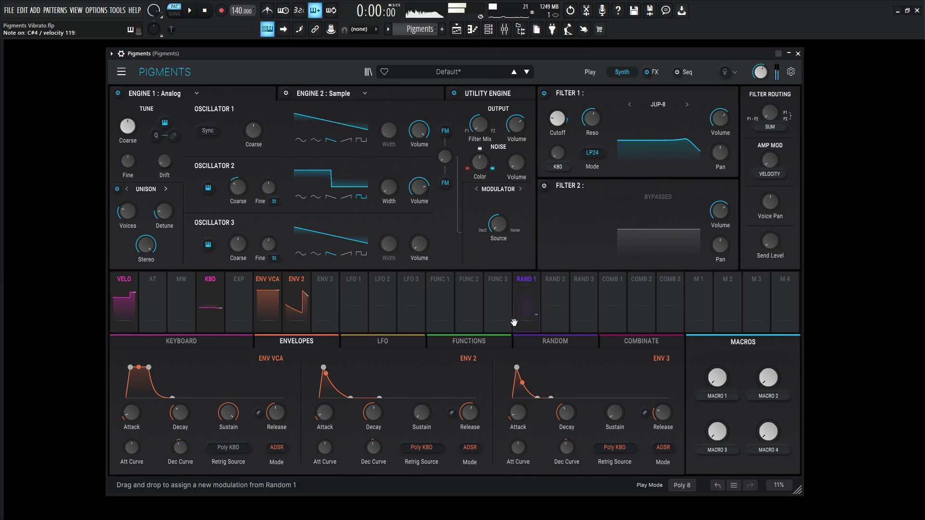
{"action": "left_click_drag", "start_coordinate": [374, 412], "coordinate": [375, 405]}
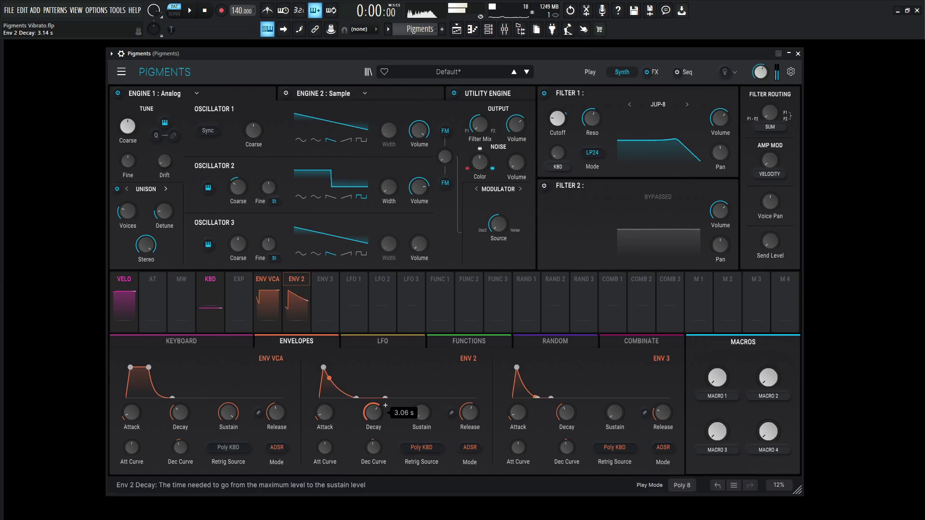
{"action": "left_click_drag", "start_coordinate": [469, 412], "coordinate": [470, 403]}
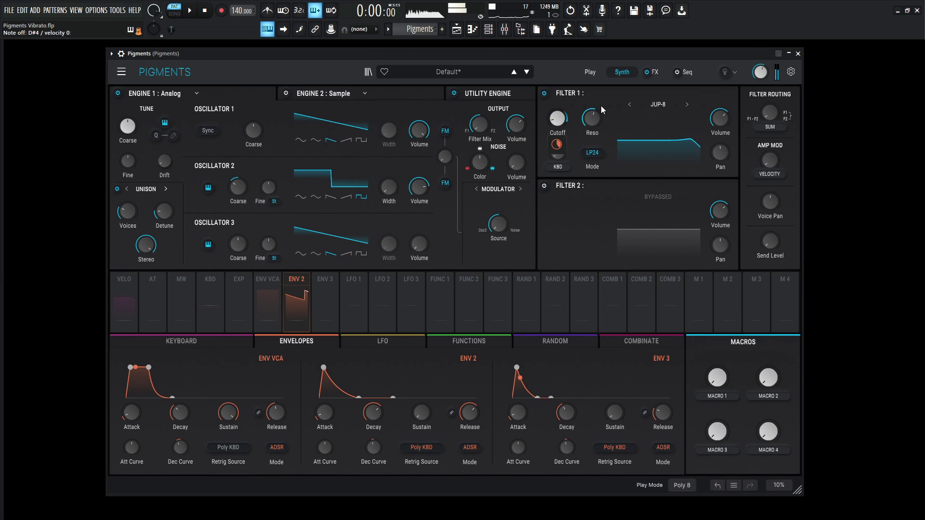
Step: Fine-tune Filter 1's resonance and slightly lengthen the Env 2 decay and the Env VCA release
{"action": "left_click_drag", "start_coordinate": [591, 118], "coordinate": [592, 112]}
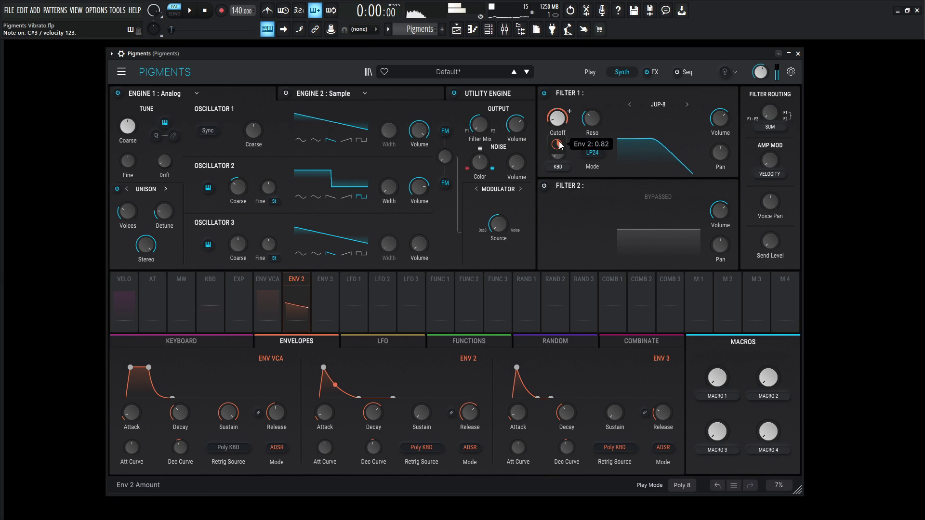
{"action": "left_click_drag", "start_coordinate": [375, 413], "coordinate": [375, 404]}
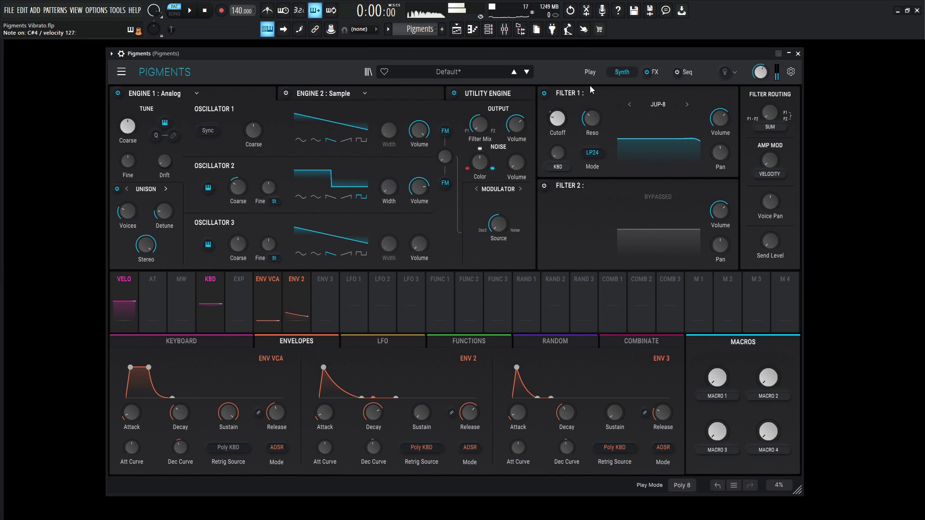
{"action": "left_click_drag", "start_coordinate": [282, 414], "coordinate": [286, 403]}
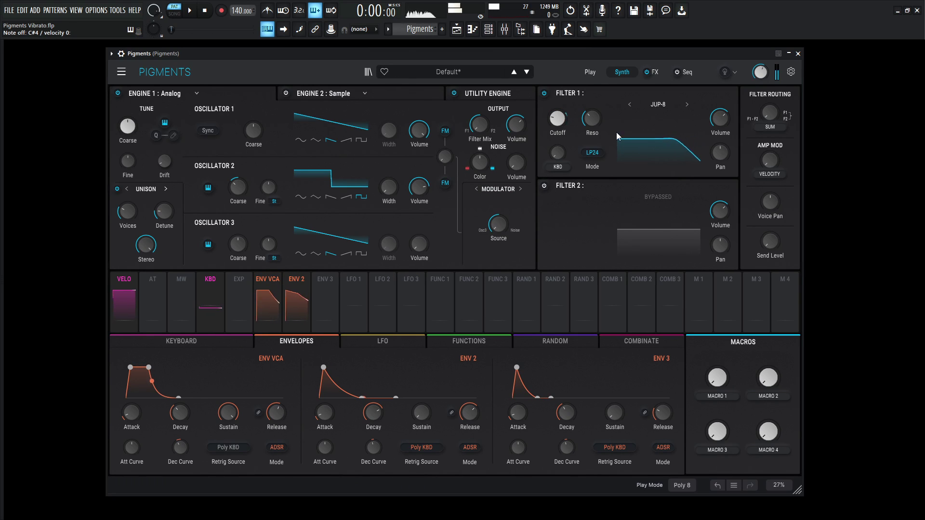
Step: Add a Chorus JUN-6 effect to the empty first slot of FX A
{"action": "left_click", "coordinate": [656, 73]}
{"action": "mouse_move", "coordinate": [212, 122]}
{"action": "left_mouse_down"}
{"action": "mouse_move", "coordinate": [215, 136]}
{"action": "mouse_move", "coordinate": [215, 123]}
{"action": "left_mouse_up"}
{"action": "left_click", "coordinate": [295, 98]}
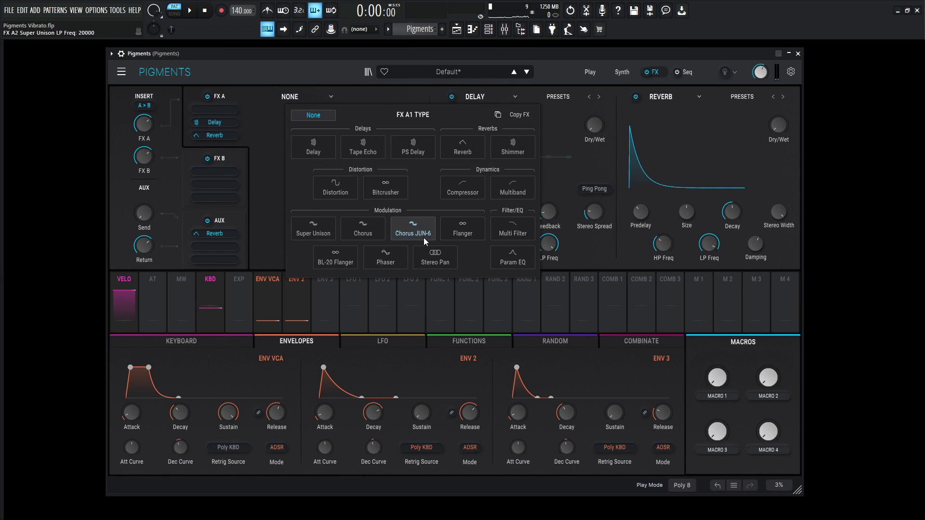
{"action": "left_click", "coordinate": [412, 233]}
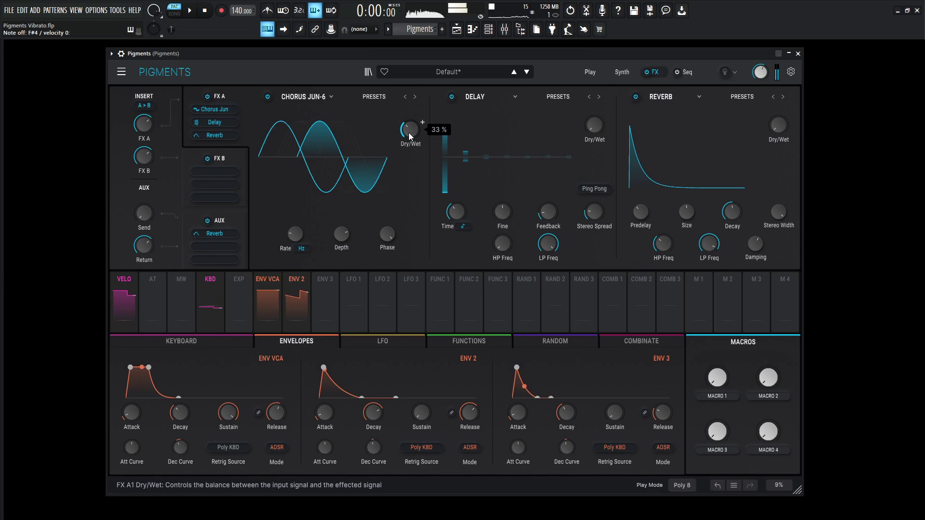
Step: Set the chorus dry/wet mix to about 29 % and raise the delay and reverb dry/wet mixes
{"action": "scroll", "coordinate": [408, 132], "scroll_direction": "down", "scroll_amount": 4}
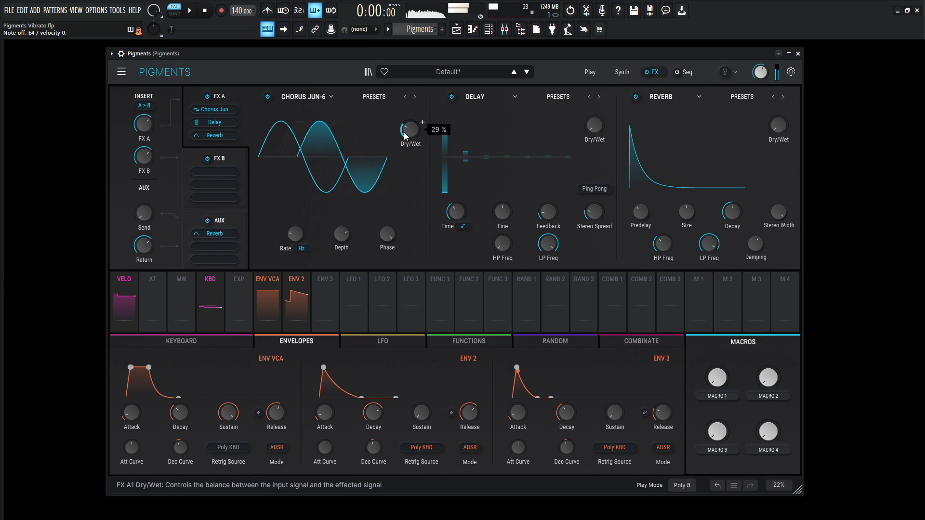
{"action": "scroll", "coordinate": [588, 138], "scroll_direction": "up", "scroll_amount": 3}
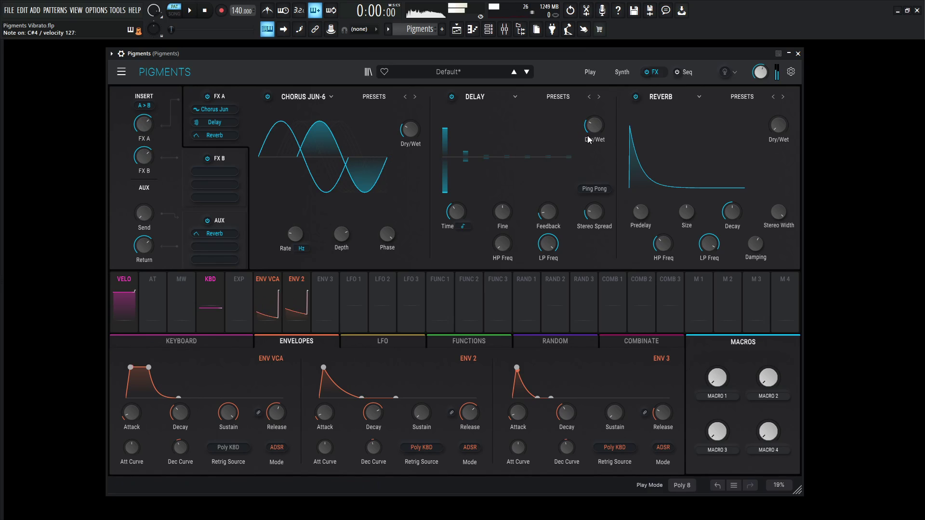
{"action": "scroll", "coordinate": [776, 121], "scroll_direction": "down", "scroll_amount": 4}
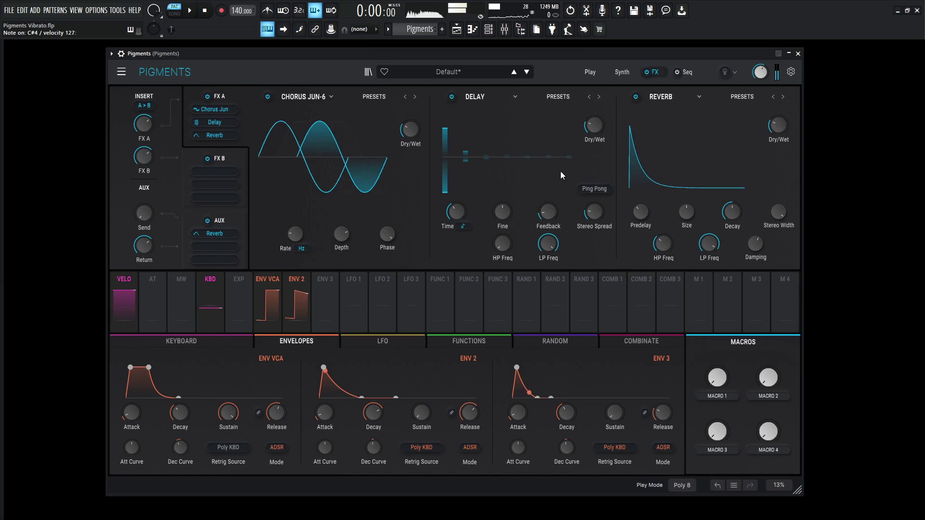
{"action": "mouse_move", "coordinate": [215, 136]}
{"action": "left_mouse_down"}
{"action": "mouse_move", "coordinate": [216, 172]}
{"action": "mouse_move", "coordinate": [220, 147]}
{"action": "left_mouse_up"}
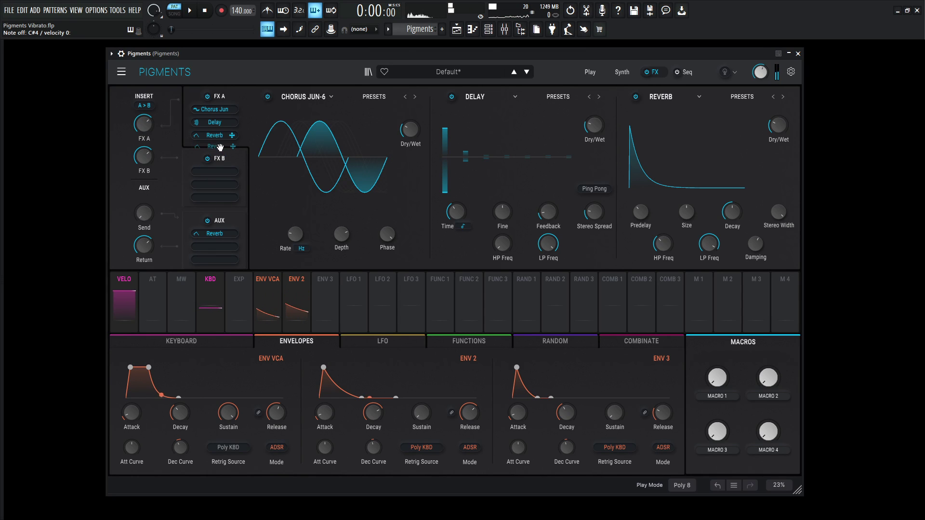
Step: Assign LFO 1 to modulate Engine 1's Fine tuning and display the LFO settings
{"action": "left_click", "coordinate": [619, 75]}
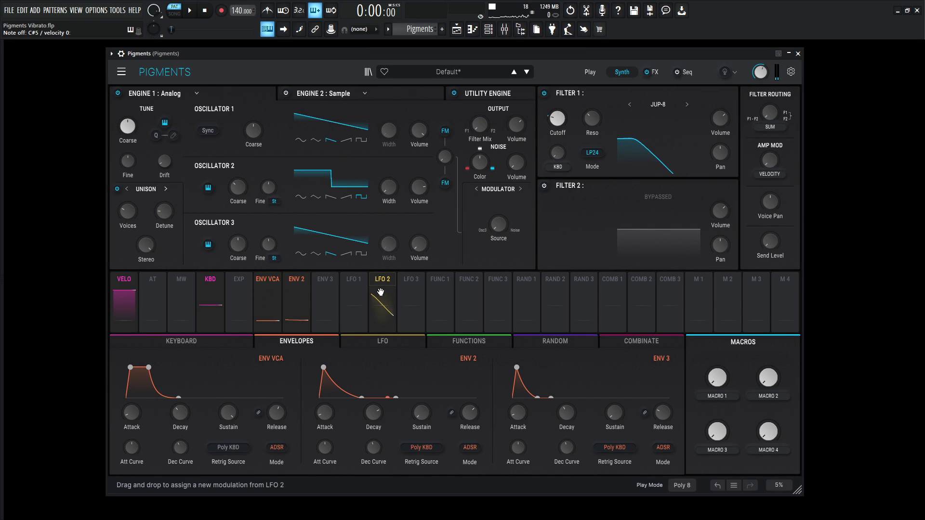
{"action": "left_click_drag", "start_coordinate": [355, 315], "coordinate": [127, 162]}
{"action": "left_click", "coordinate": [371, 341]}
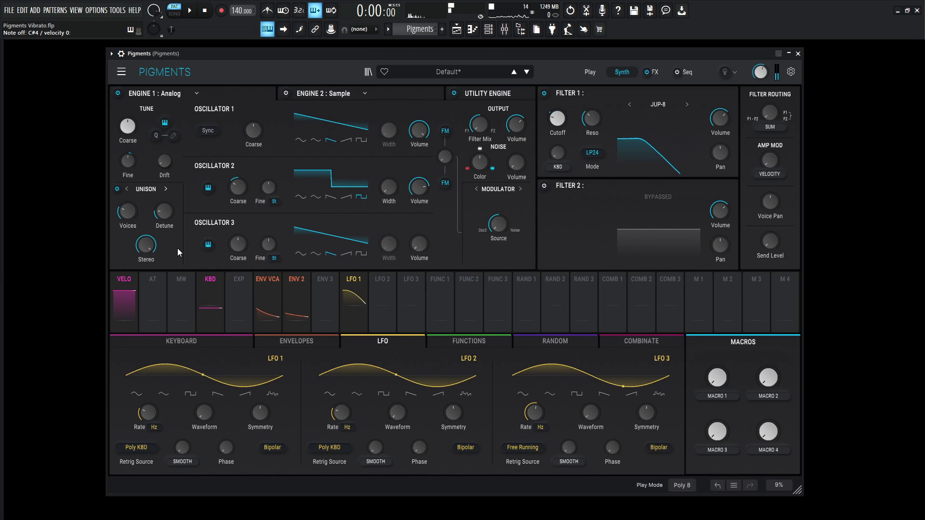
Step: Set LFO 1's retrig source to Free Running and its rate to about 6 Hz
{"action": "left_click", "coordinate": [144, 449]}
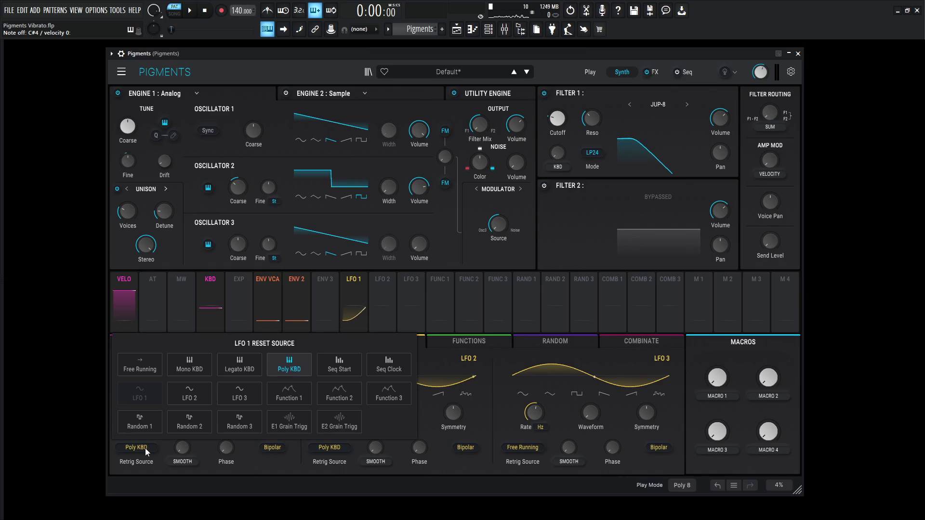
{"action": "left_click", "coordinate": [146, 371]}
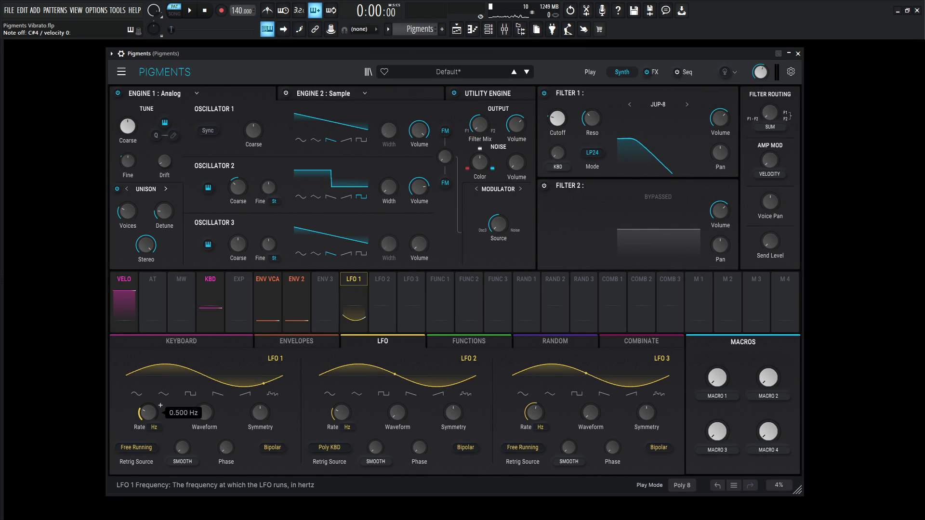
{"action": "scroll", "coordinate": [160, 406], "scroll_direction": "up", "scroll_amount": 3}
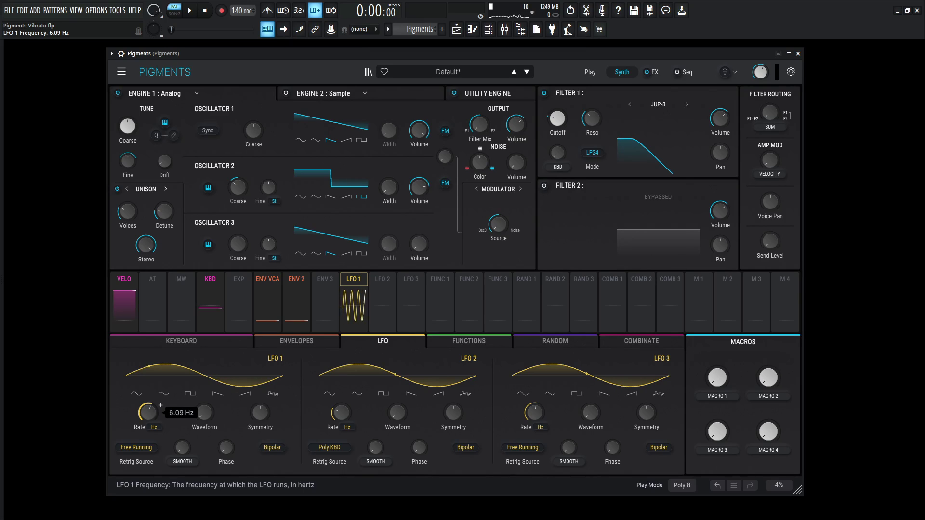
{"action": "scroll", "coordinate": [160, 406], "scroll_direction": "down", "scroll_amount": 2}
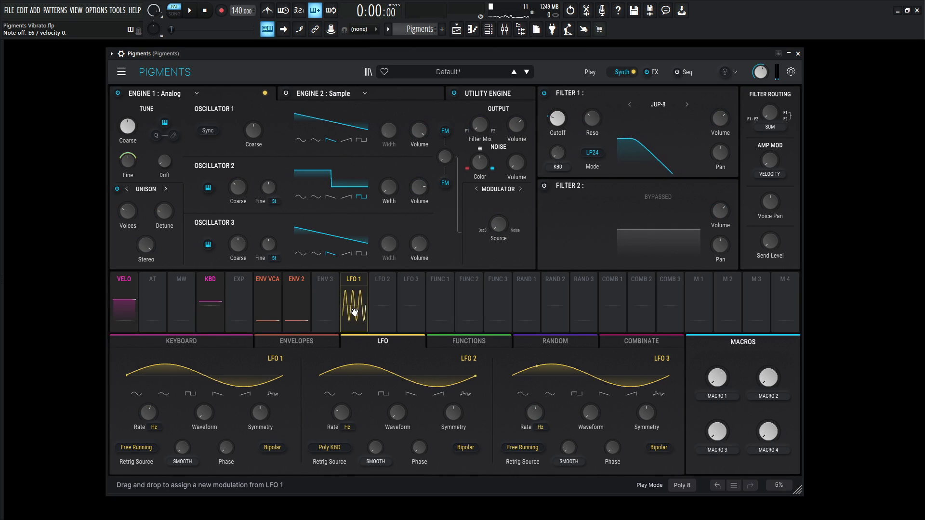
Step: Side-chain LFO 1's modulation of Engine 1's Fine tuning to the Mod Wheel and display the keyboard settings
{"action": "left_click", "coordinate": [357, 280]}
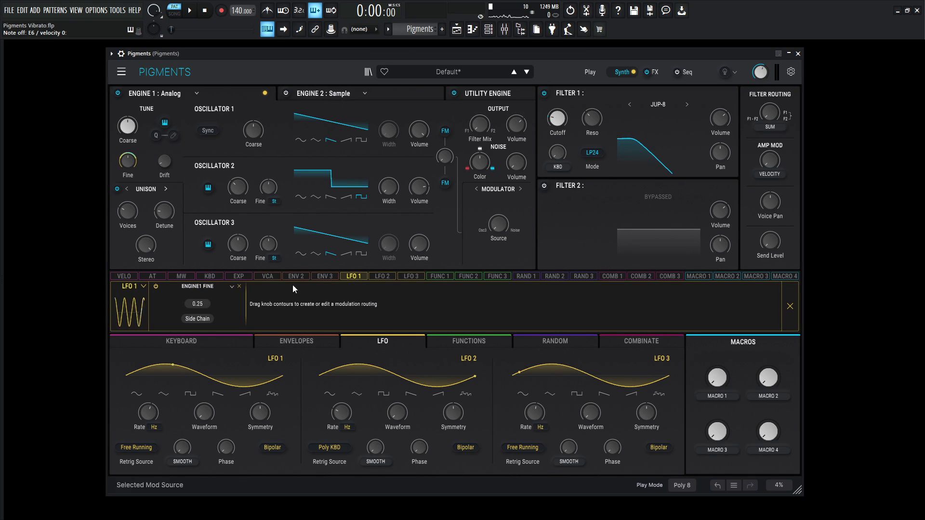
{"action": "left_click", "coordinate": [198, 319]}
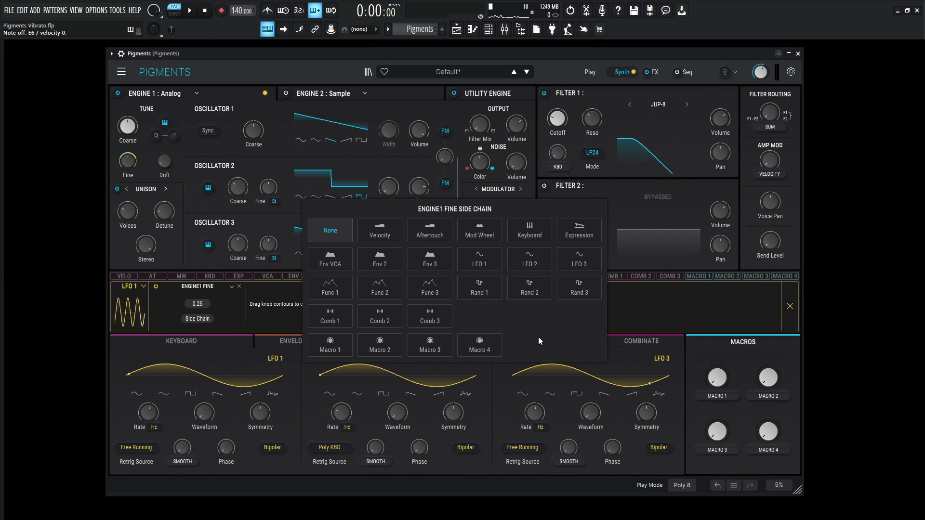
{"action": "left_click", "coordinate": [490, 235]}
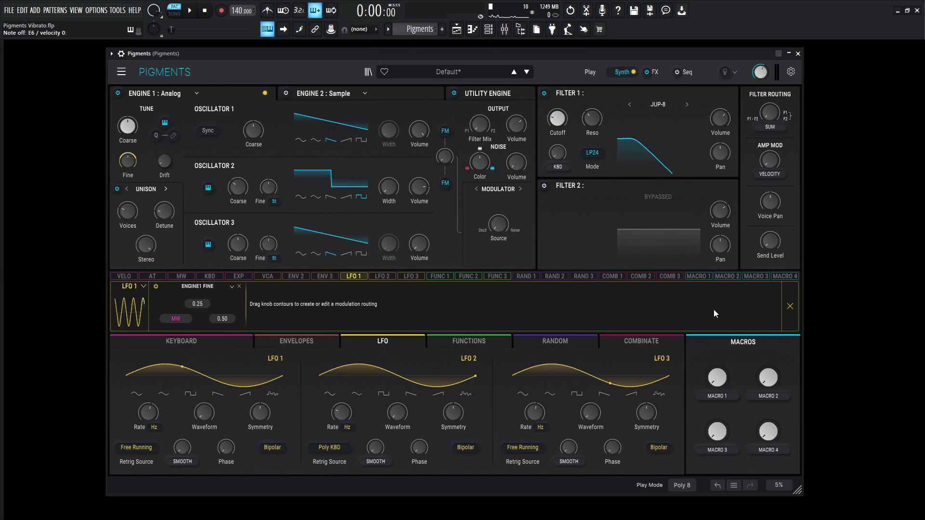
{"action": "left_click", "coordinate": [790, 307]}
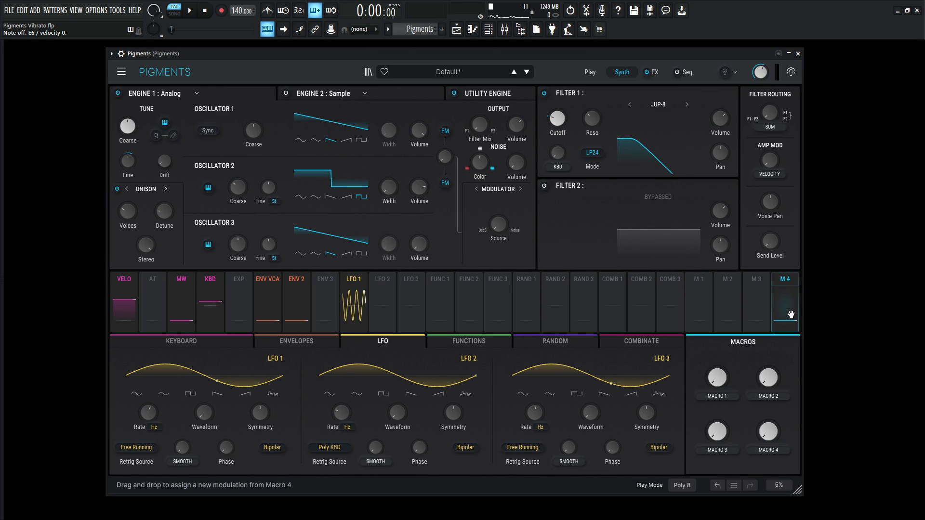
{"action": "left_click", "coordinate": [229, 341]}
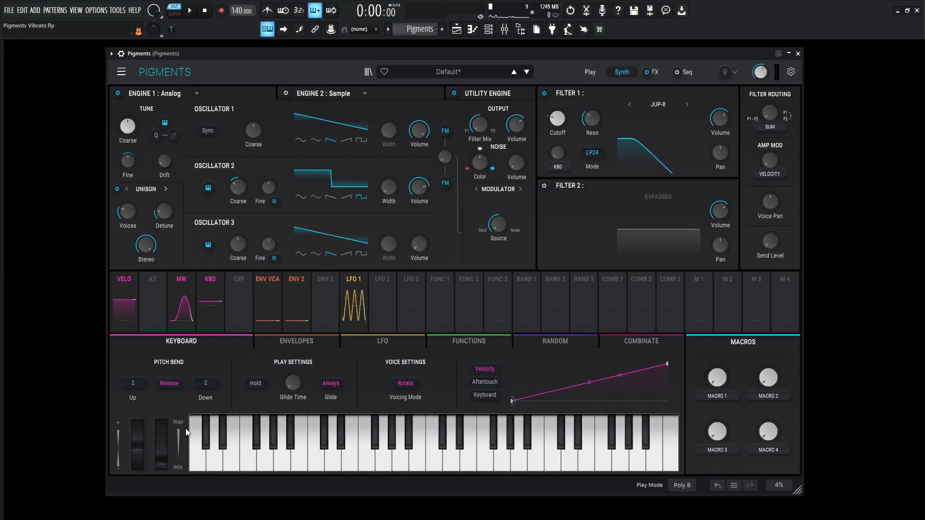
Step: Raise the mod wheel while playing to audition the vibrato, and review LFO 1's modulation routing
{"action": "mouse_move", "coordinate": [163, 452]}
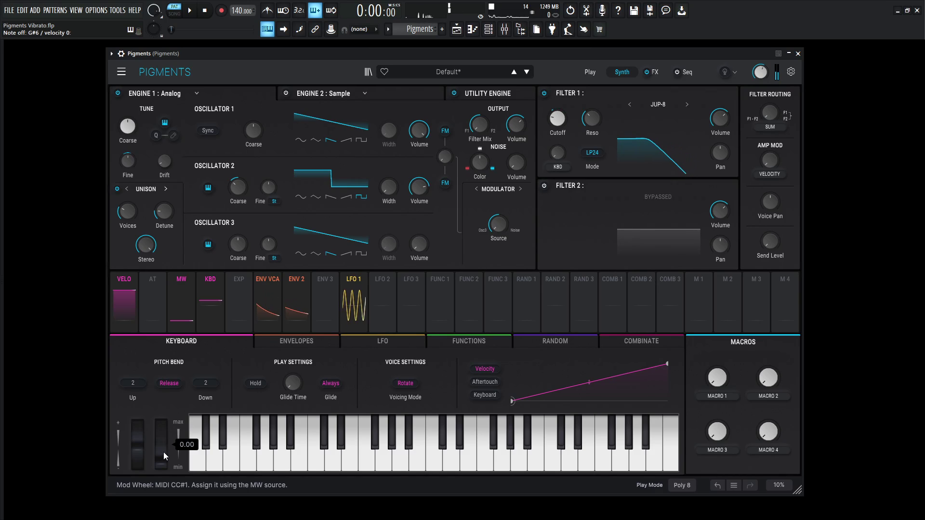
{"action": "scroll", "coordinate": [163, 452], "scroll_direction": "up", "scroll_amount": 5}
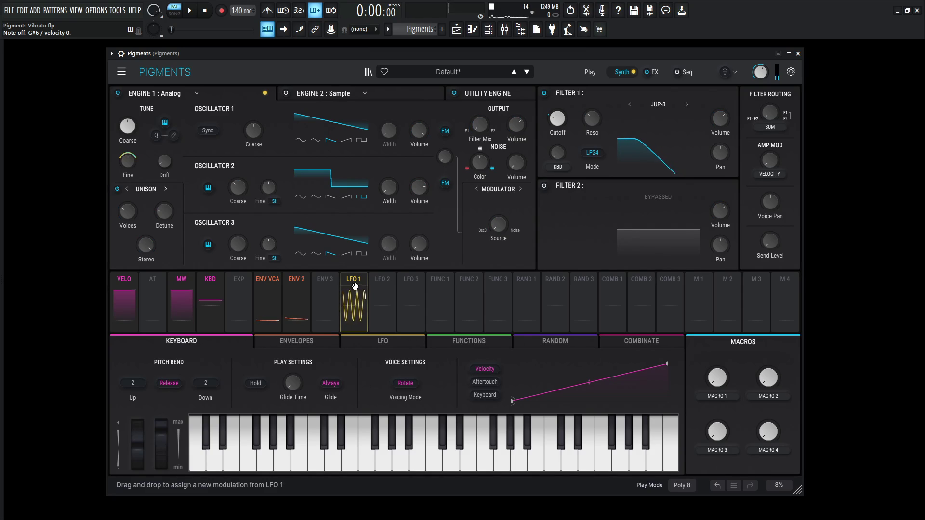
{"action": "left_click", "coordinate": [340, 278]}
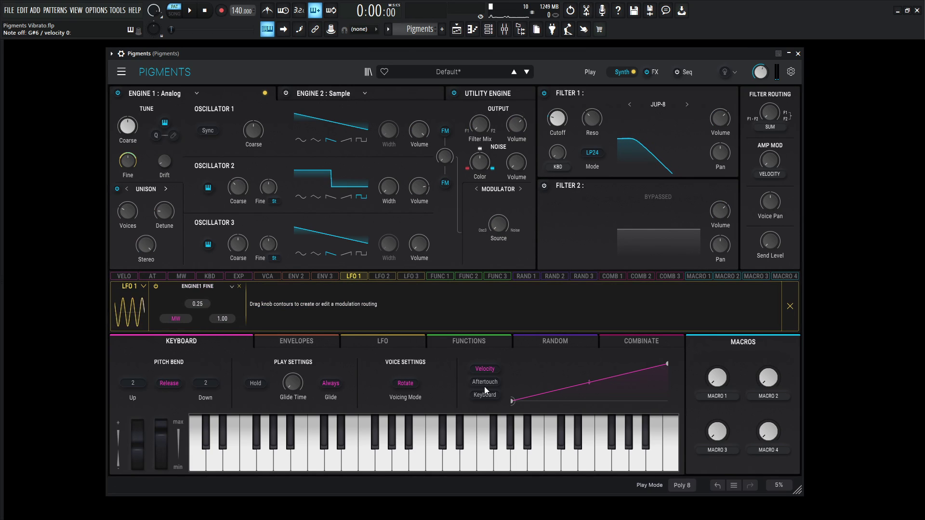
{"action": "left_click", "coordinate": [789, 307]}
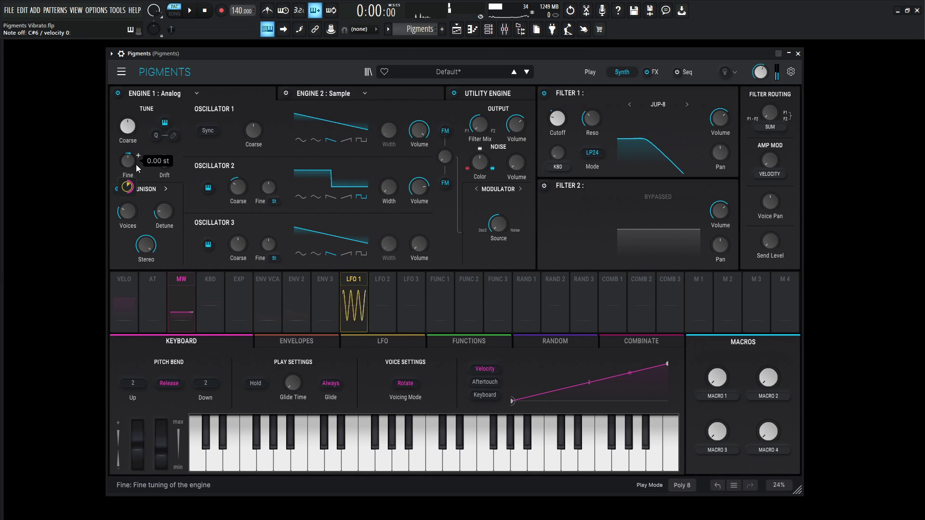
Step: Start a new default preset and change Engine 1's type to Analog
{"action": "left_click", "coordinate": [122, 72]}
{"action": "left_click", "coordinate": [143, 86]}
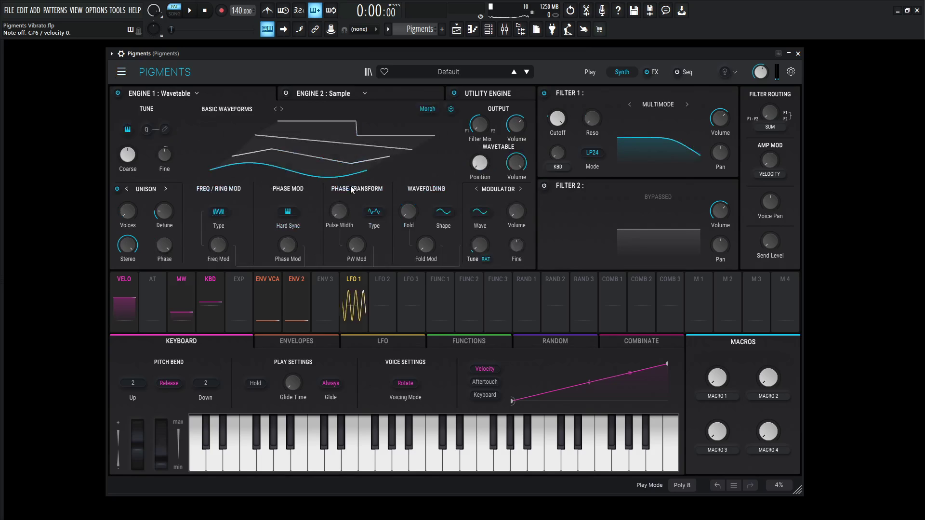
{"action": "left_click", "coordinate": [192, 93]}
{"action": "left_click", "coordinate": [138, 133]}
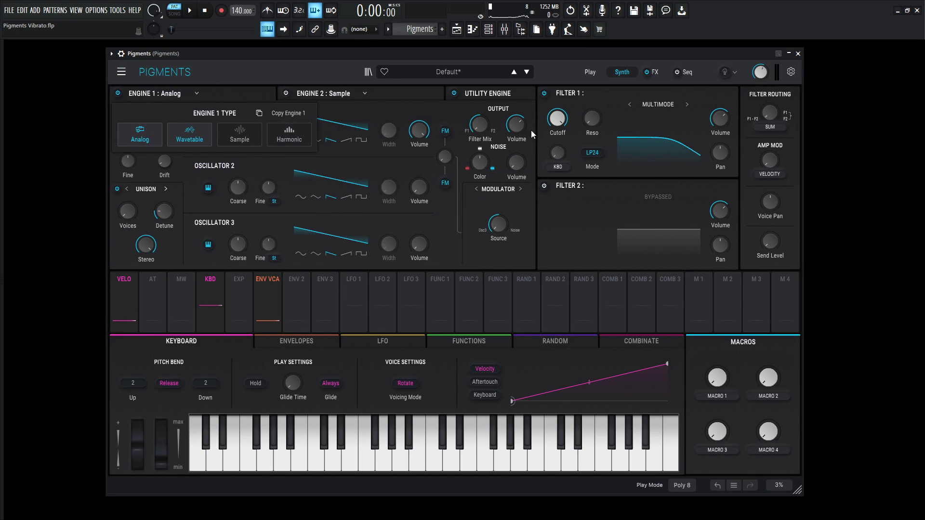
Step: Lower Filter 1's cutoff and assign LFO 1 to modulate it
{"action": "left_click_drag", "start_coordinate": [557, 119], "coordinate": [557, 133]}
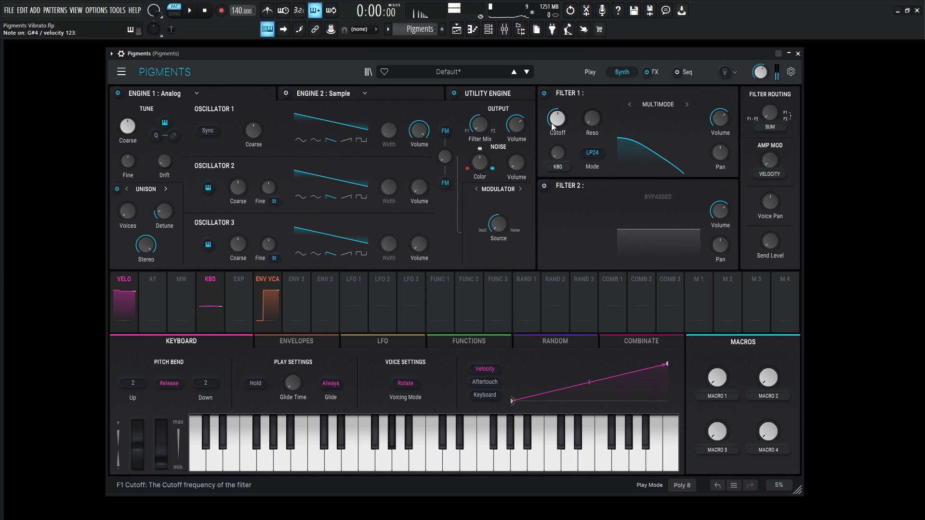
{"action": "left_click_drag", "start_coordinate": [352, 323], "coordinate": [497, 232]}
{"action": "left_click_drag", "start_coordinate": [564, 118], "coordinate": [563, 119]}
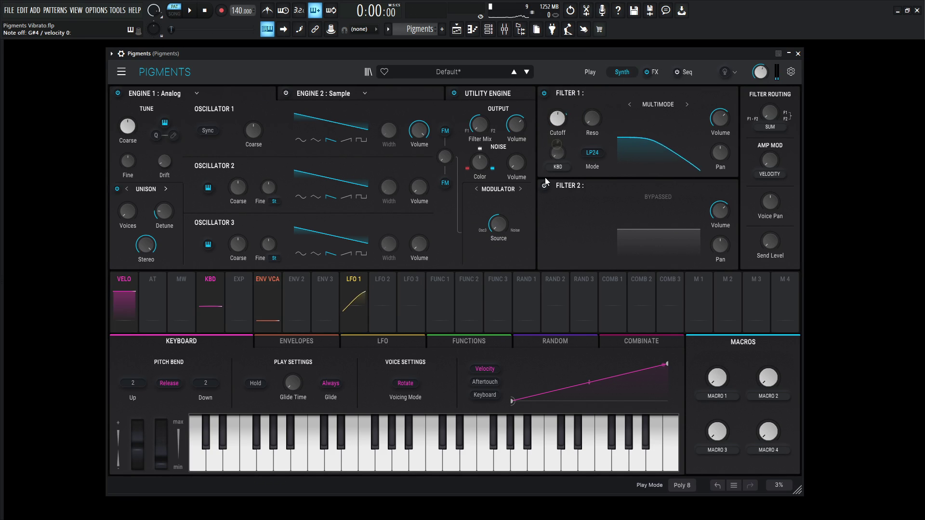
Step: Display the LFO settings, set LFO 1's retrig source to Free Running and raise its rate
{"action": "left_click", "coordinate": [383, 339]}
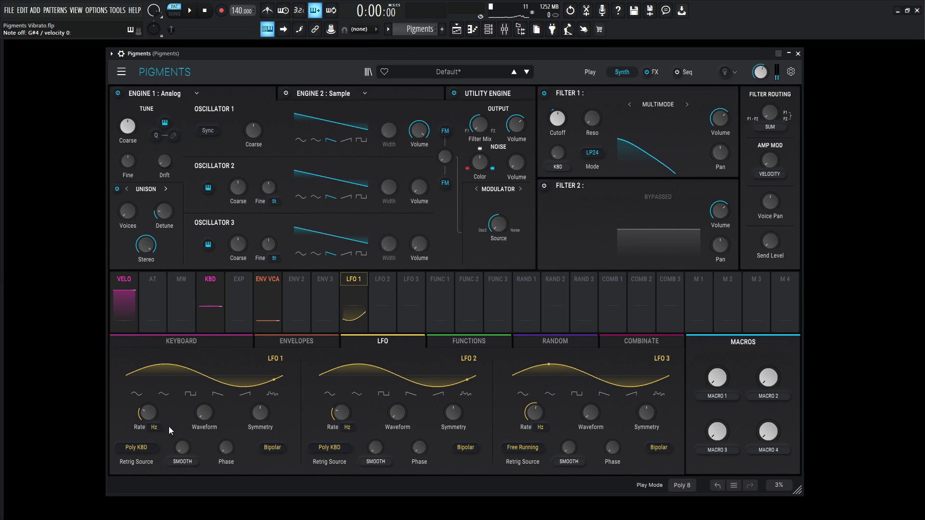
{"action": "left_click", "coordinate": [145, 452]}
{"action": "left_click", "coordinate": [153, 375]}
{"action": "left_click_drag", "start_coordinate": [148, 412], "coordinate": [149, 376]}
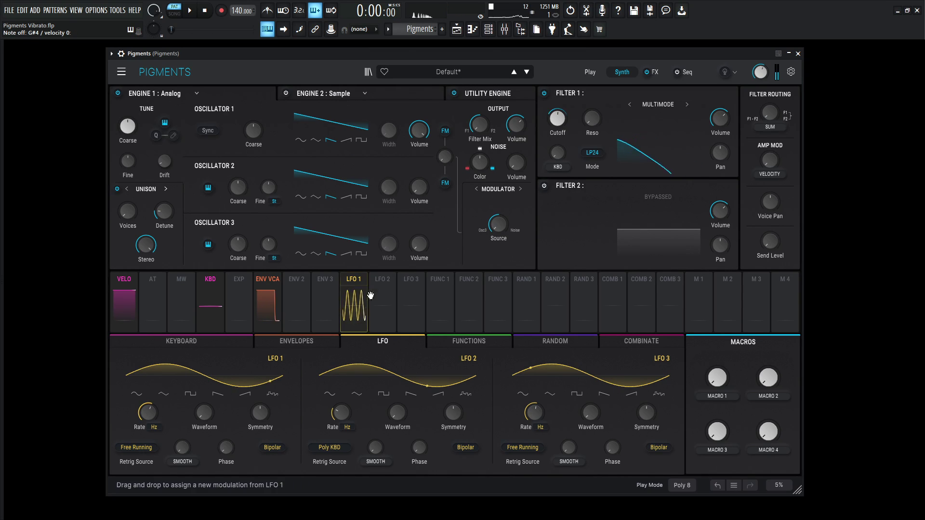
Step: Side-chain LFO 1's modulation of Filter 1's cutoff to Macro 1
{"action": "mouse_move", "coordinate": [592, 124]}
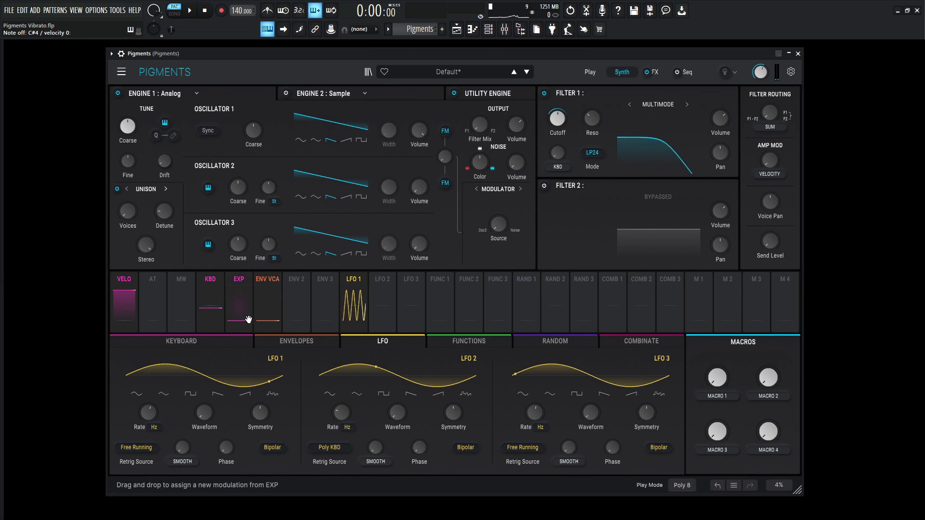
{"action": "mouse_move", "coordinate": [565, 117]}
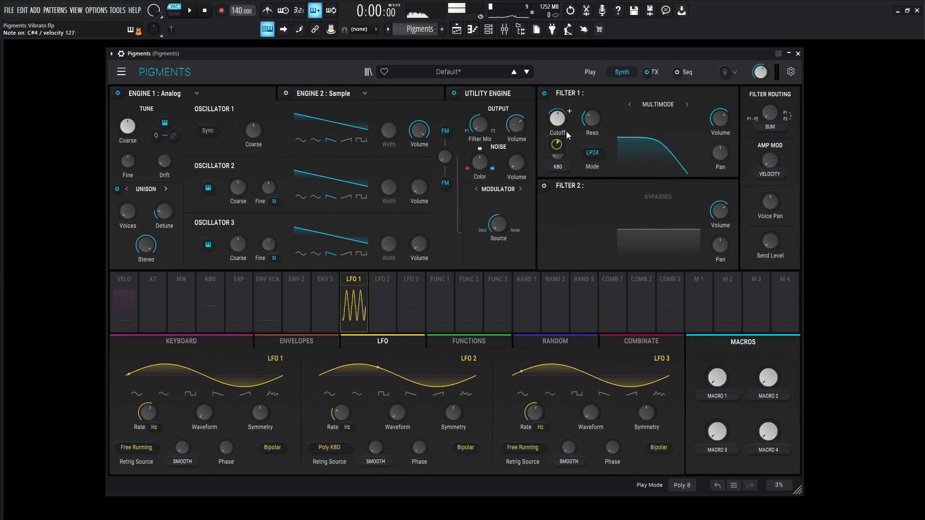
{"action": "mouse_move", "coordinate": [565, 142]}
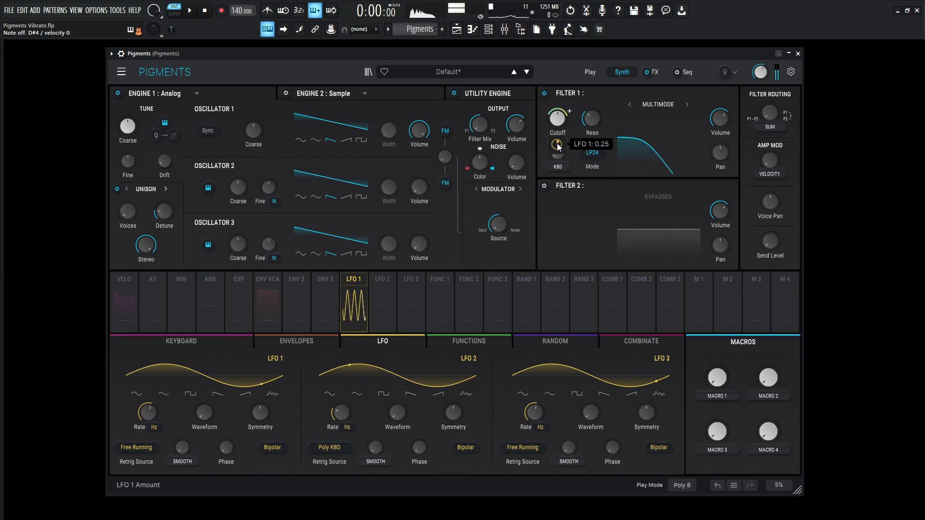
{"action": "left_click", "coordinate": [360, 284]}
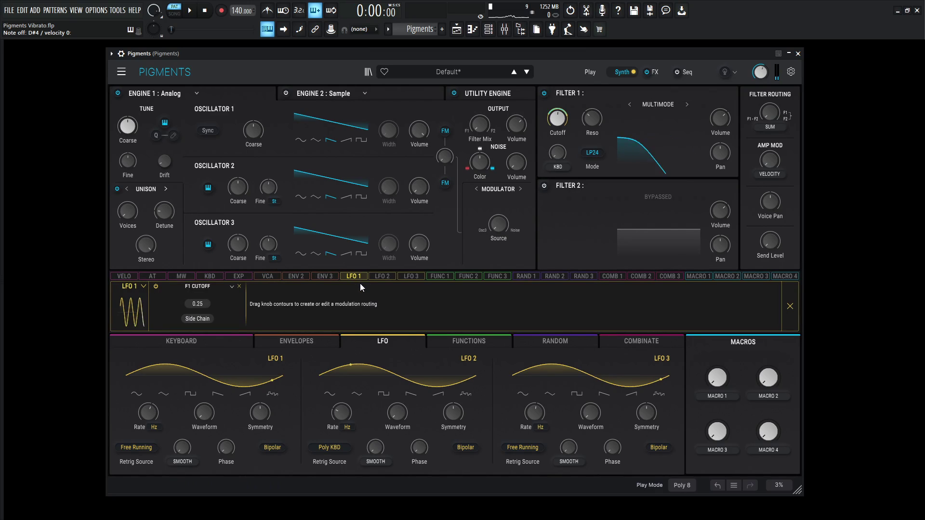
{"action": "left_click", "coordinate": [202, 319]}
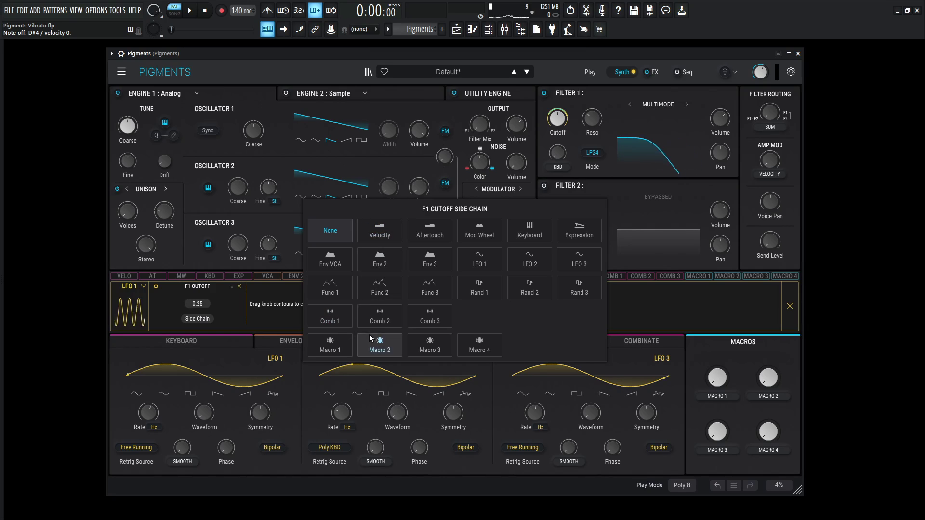
{"action": "left_click", "coordinate": [330, 348]}
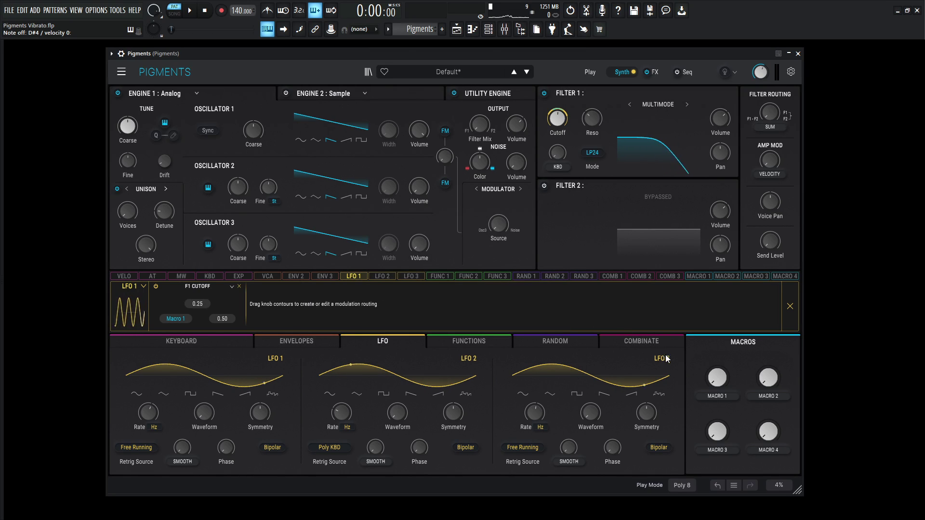
Step: Rename Macro 1 to "Filter Sidechain"
{"action": "type", "text": "Filt"}
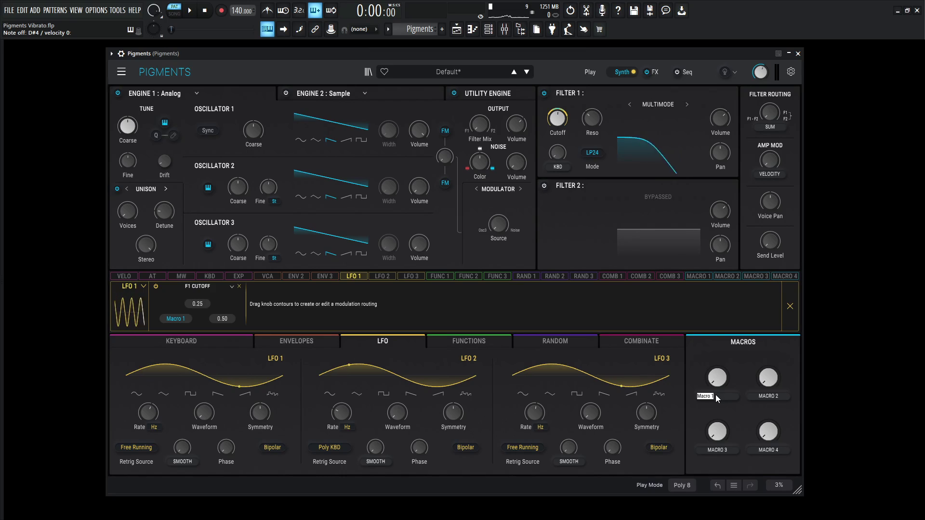
{"action": "type", "text": "er Sidechain"}
{"action": "key", "text": "Return"}
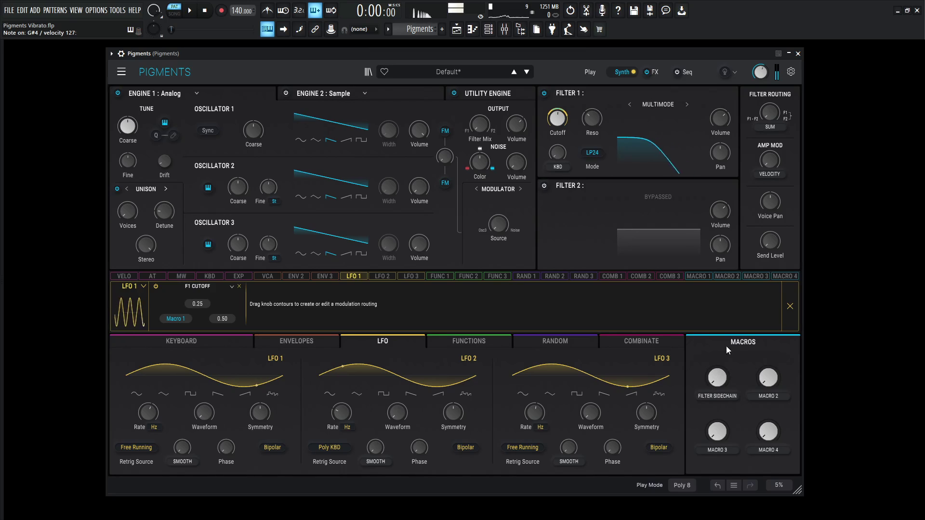
Step: Set the Macro 1 side-chain amount for the Filter 1 cutoff modulation to 1.00 and close LFO 1's routing view
{"action": "left_click_drag", "start_coordinate": [220, 318], "coordinate": [220, 289]}
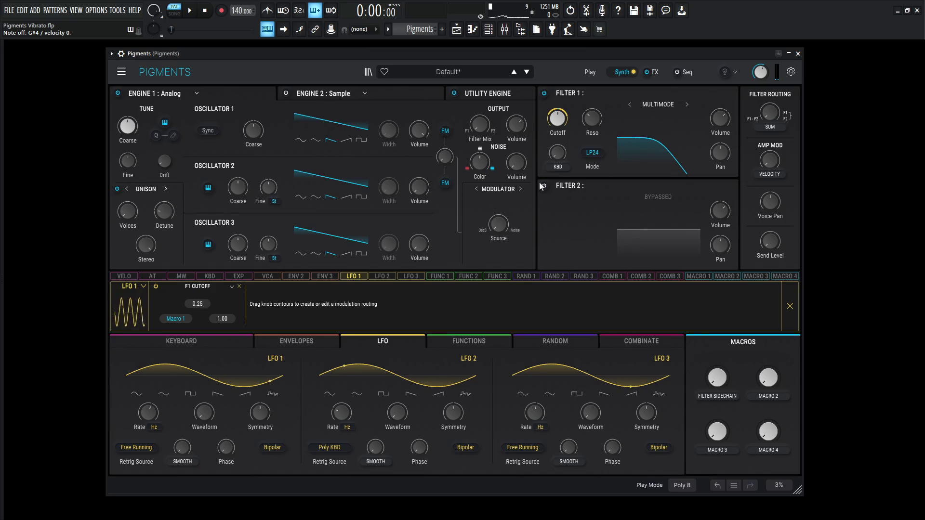
{"action": "mouse_move", "coordinate": [228, 316]}
{"action": "left_mouse_down"}
{"action": "mouse_move", "coordinate": [228, 341]}
{"action": "mouse_move", "coordinate": [228, 317]}
{"action": "left_mouse_up"}
{"action": "left_click", "coordinate": [789, 306]}
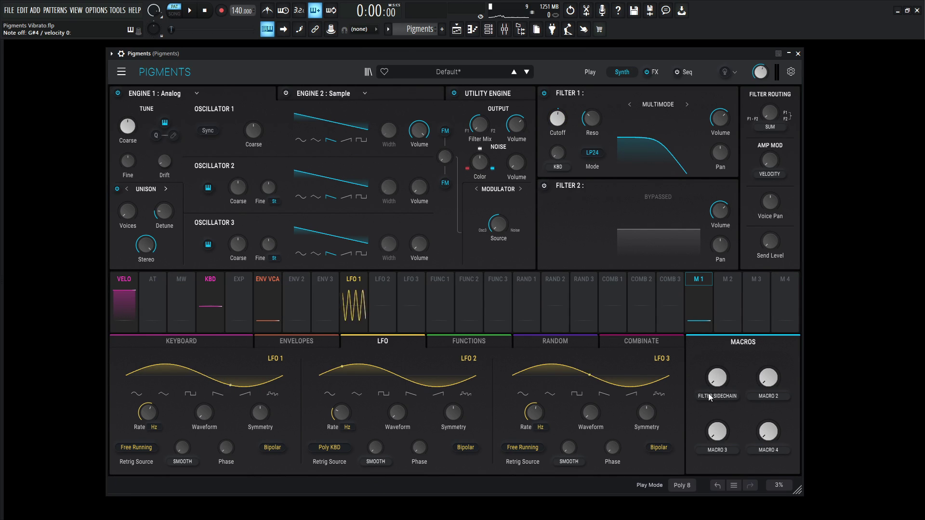
Step: Sweep the Filter Sidechain macro and play notes to audition its control over the cutoff modulation
{"action": "mouse_move", "coordinate": [716, 377]}
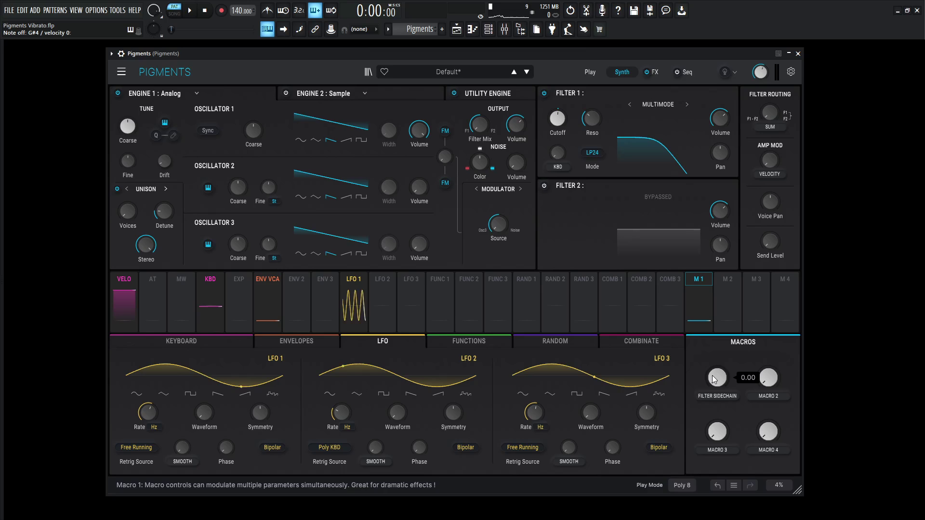
{"action": "mouse_move", "coordinate": [716, 381]}
{"action": "left_mouse_down"}
{"action": "mouse_move", "coordinate": [716, 335]}
{"action": "mouse_move", "coordinate": [716, 385]}
{"action": "mouse_move", "coordinate": [716, 336]}
{"action": "mouse_move", "coordinate": [723, 382]}
{"action": "left_mouse_up"}
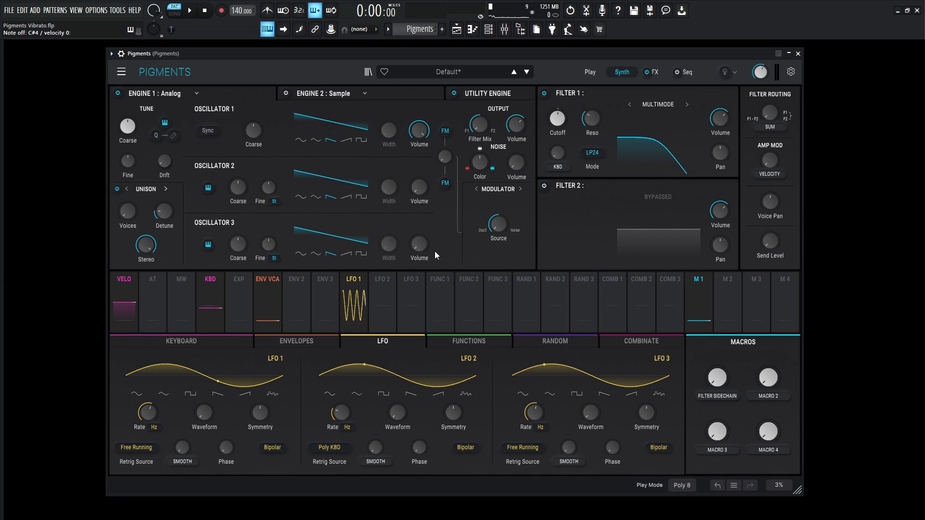
{"action": "key", "text": "s"}
{"action": "key", "text": "n"}
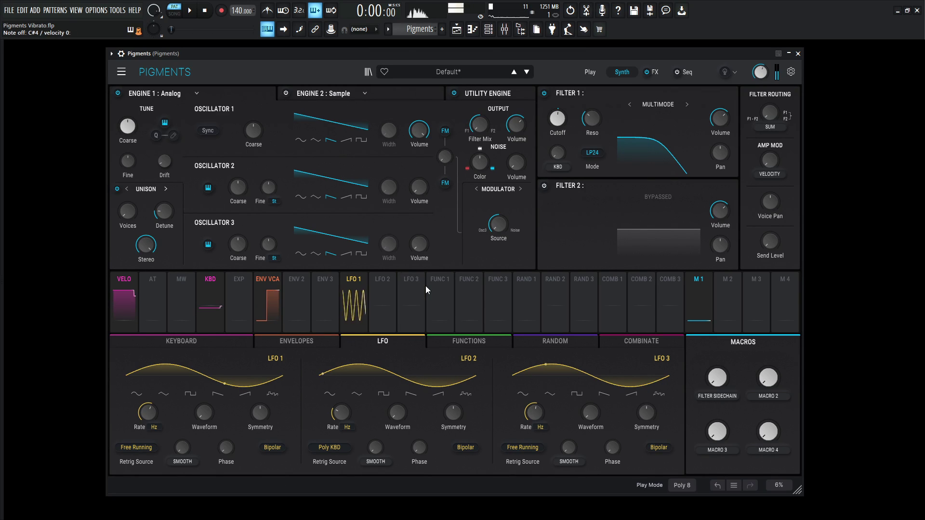
Step: Assign LFO 1 to Engine 1's Fine tuning at 0.25 and side-chain that modulation to the Mod Wheel at 1.00
{"action": "left_click", "coordinate": [360, 307]}
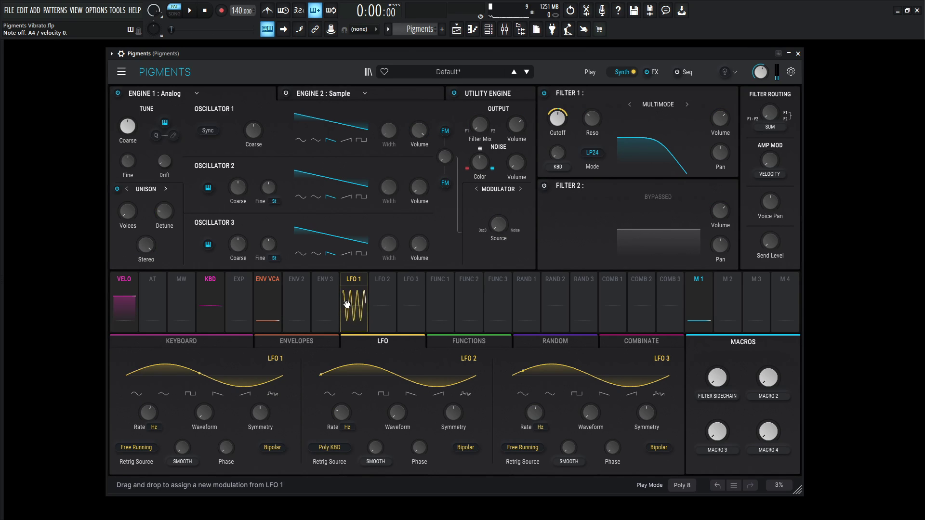
{"action": "key", "text": "s"}
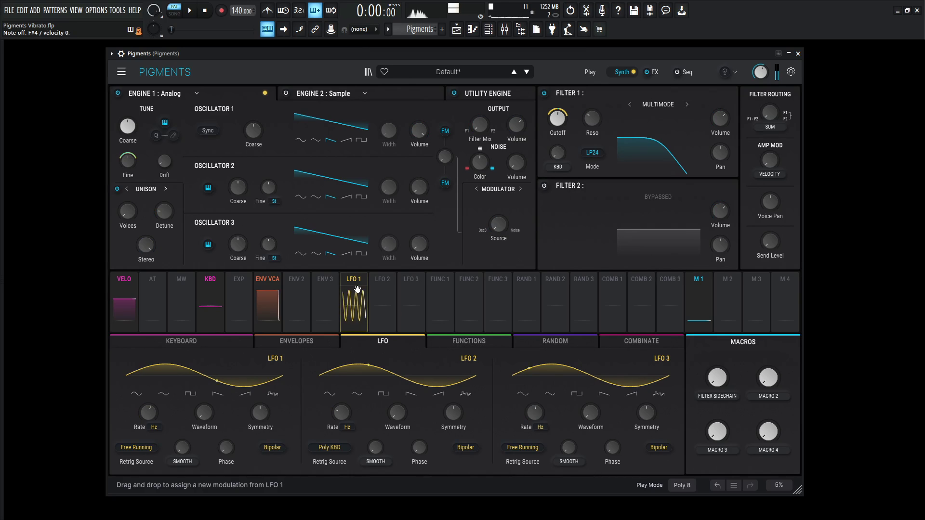
{"action": "left_click", "coordinate": [366, 310]}
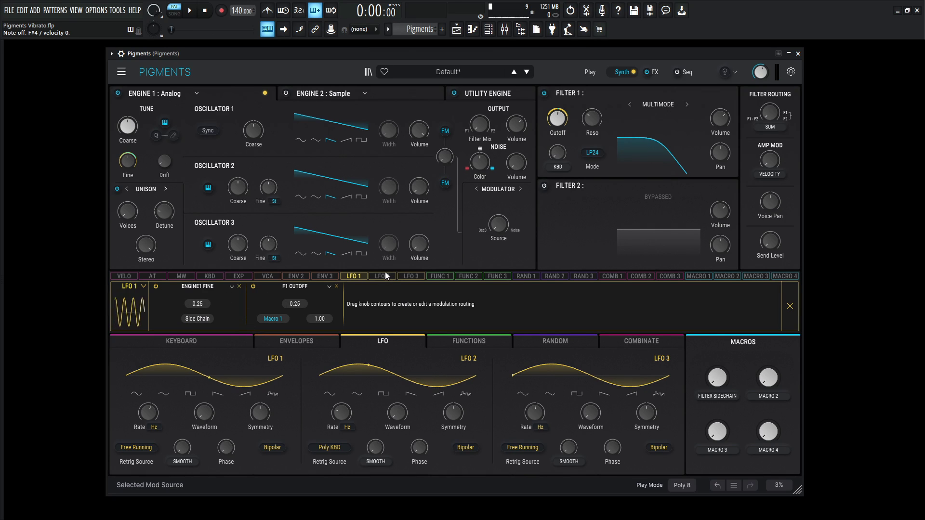
{"action": "key", "text": "j"}
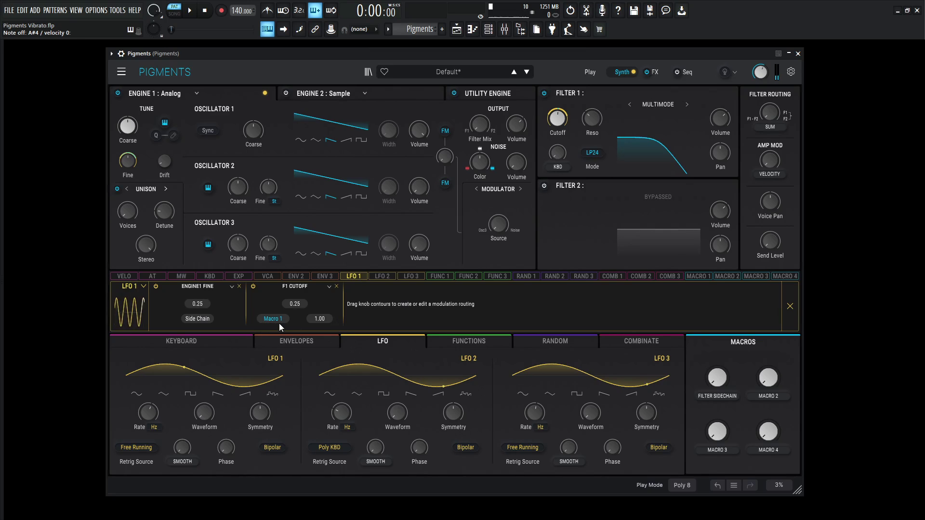
{"action": "left_click", "coordinate": [204, 320]}
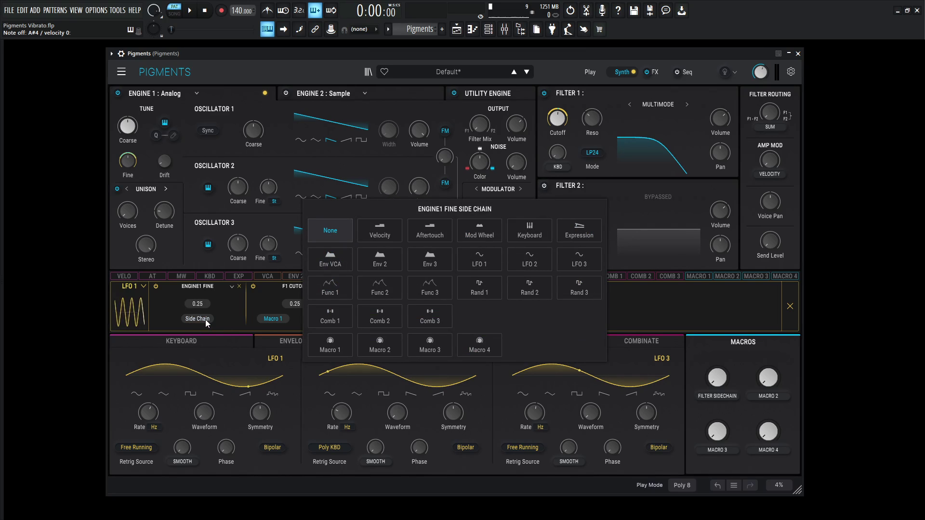
{"action": "left_click", "coordinate": [484, 236]}
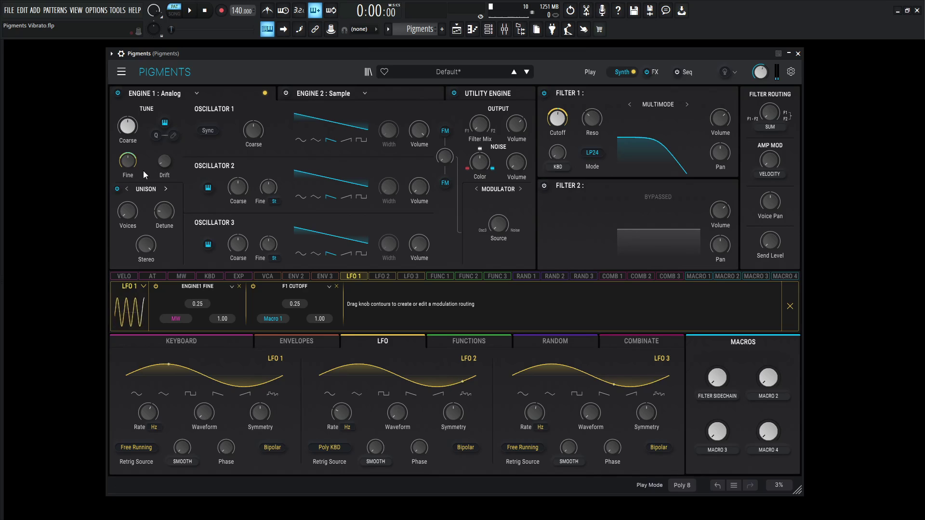
Step: Set LFO 1's amount on Engine 1's Fine tuning to 0.37, and test the mod wheel and Filter Sidechain macro
{"action": "left_click", "coordinate": [790, 306]}
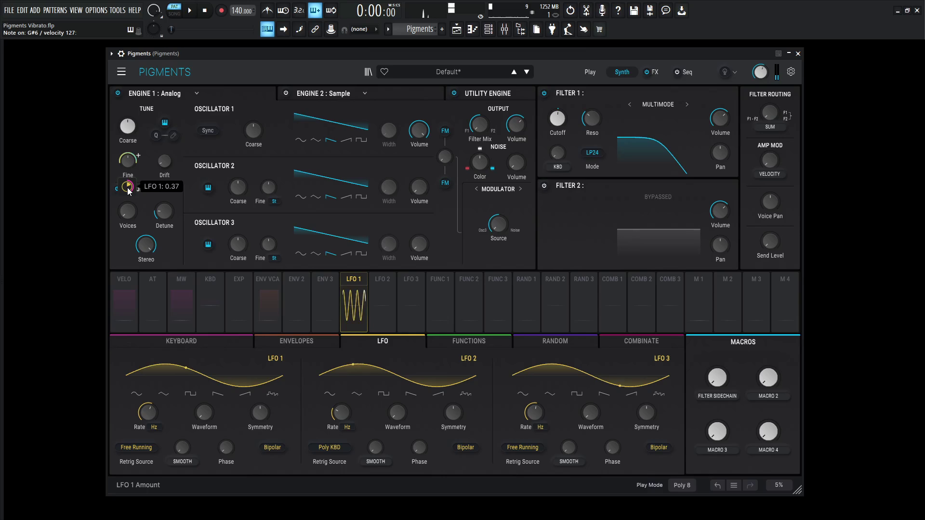
{"action": "left_click", "coordinate": [206, 343]}
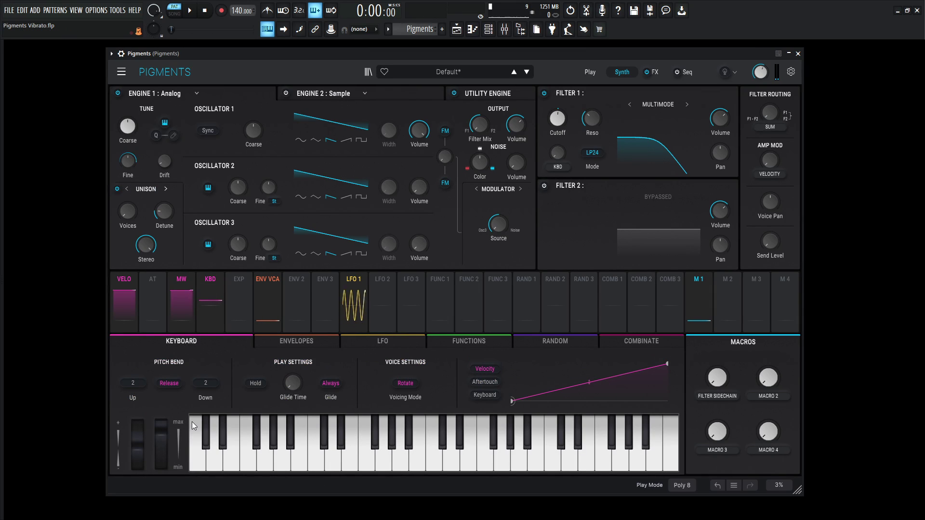
{"action": "left_click", "coordinate": [192, 422]}
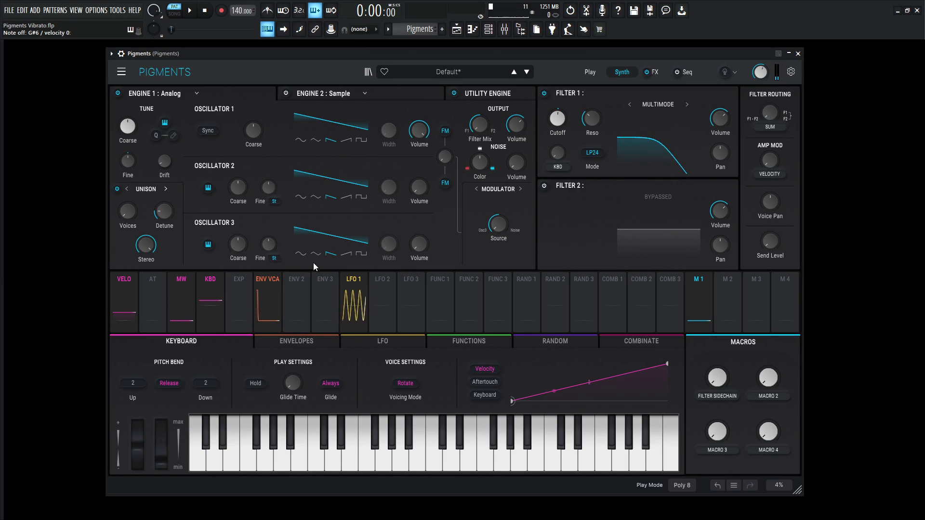
{"action": "left_click_drag", "start_coordinate": [717, 382], "coordinate": [716, 378]}
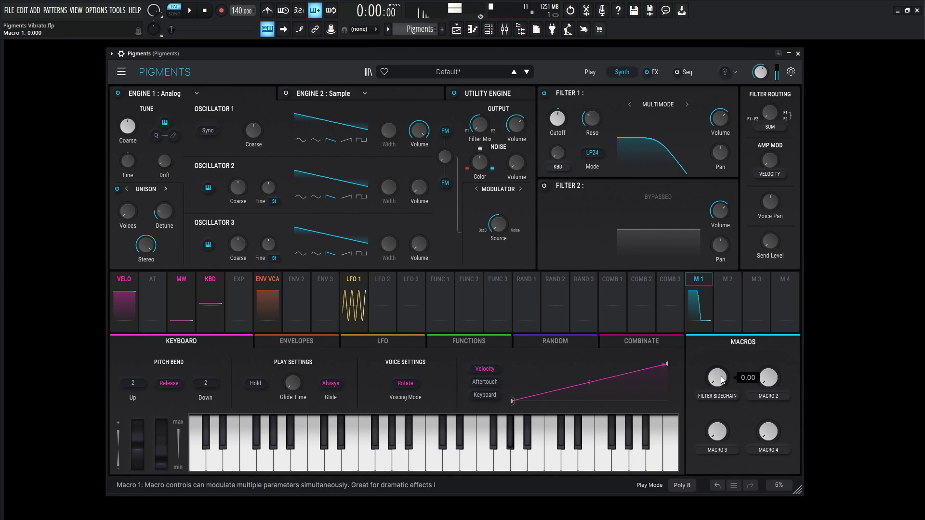
Step: Change the side-chain source of LFO 1's Filter 1 cutoff modulation to Mod Wheel and close LFO 1's routing view
{"action": "left_click", "coordinate": [364, 281]}
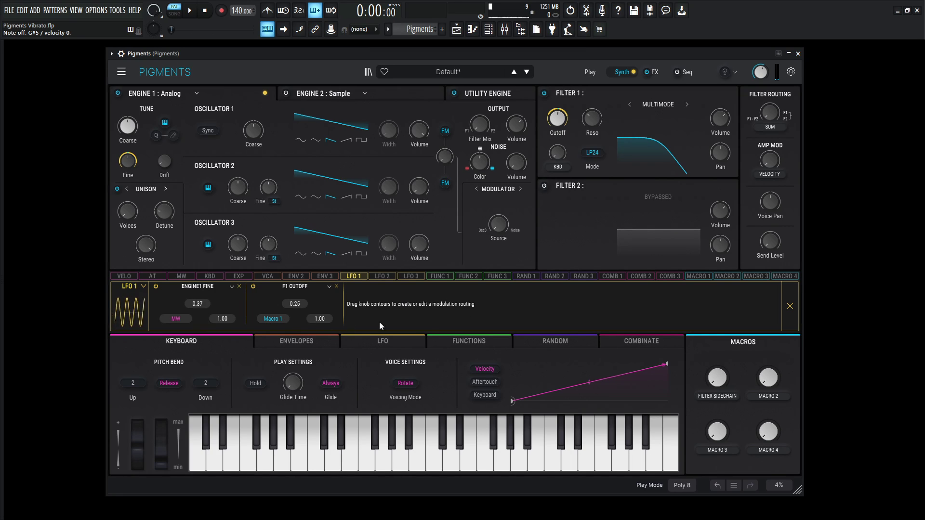
{"action": "left_click", "coordinate": [175, 319]}
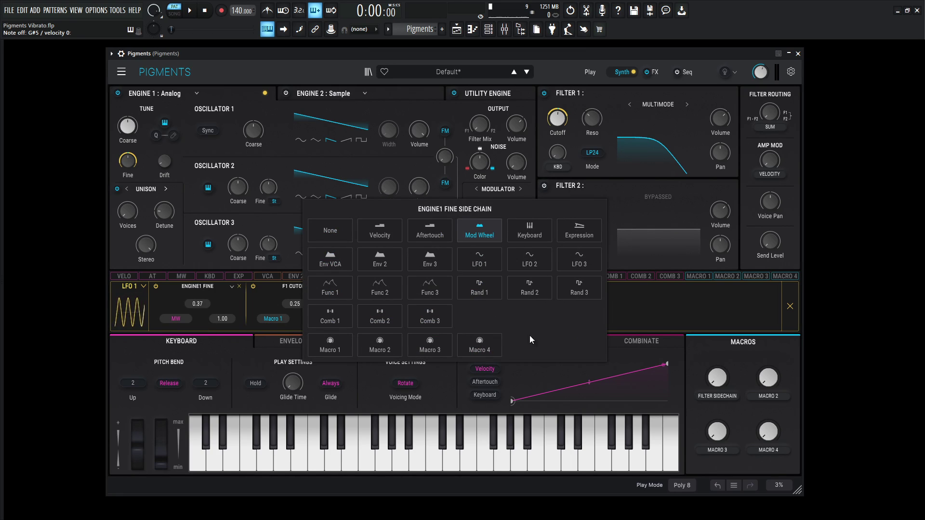
{"action": "left_click", "coordinate": [282, 318]}
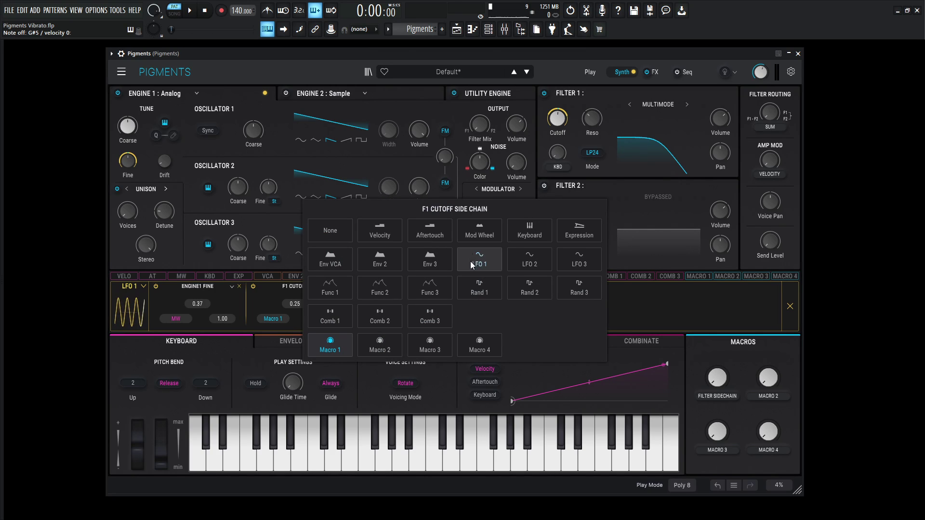
{"action": "left_click", "coordinate": [470, 236]}
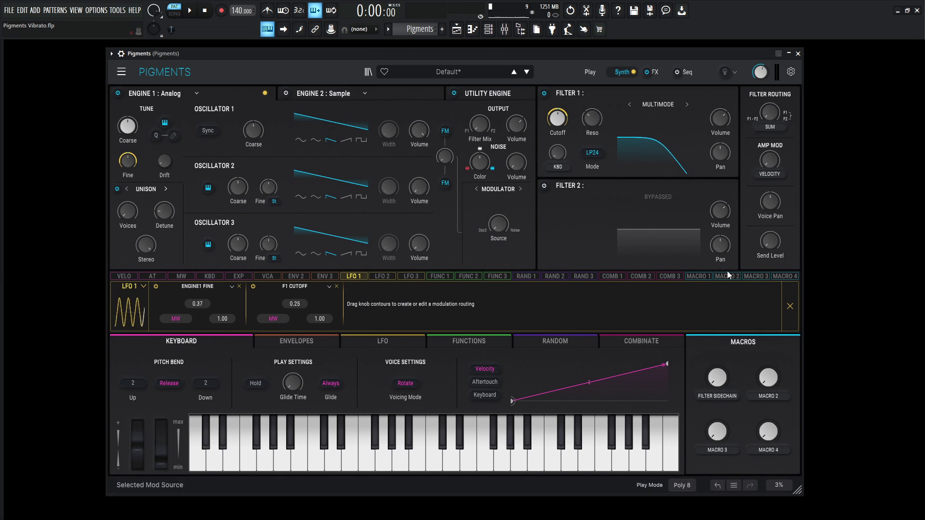
{"action": "left_click", "coordinate": [790, 306]}
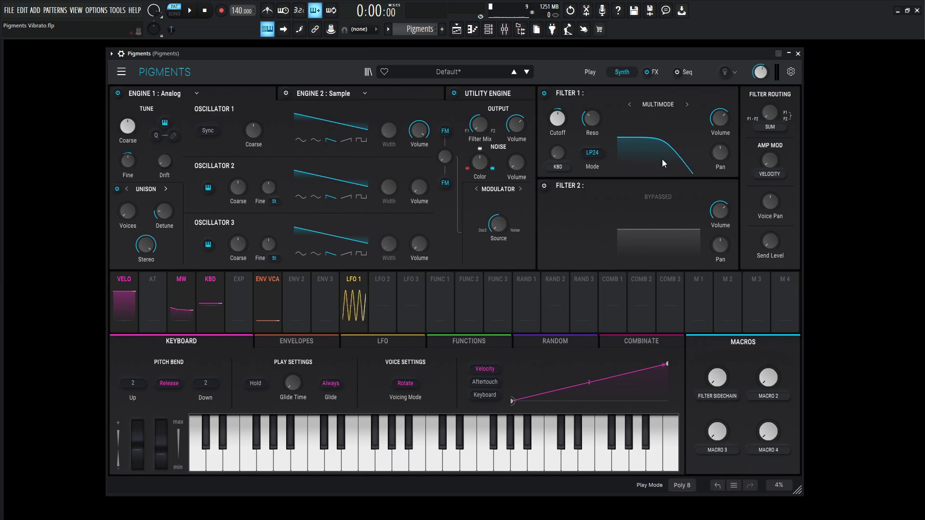
Step: Reopen LFO 1's routings and review the available side-chain sources for the Filter 1 cutoff modulation, leaving the selection unchanged
{"action": "mouse_move", "coordinate": [124, 166]}
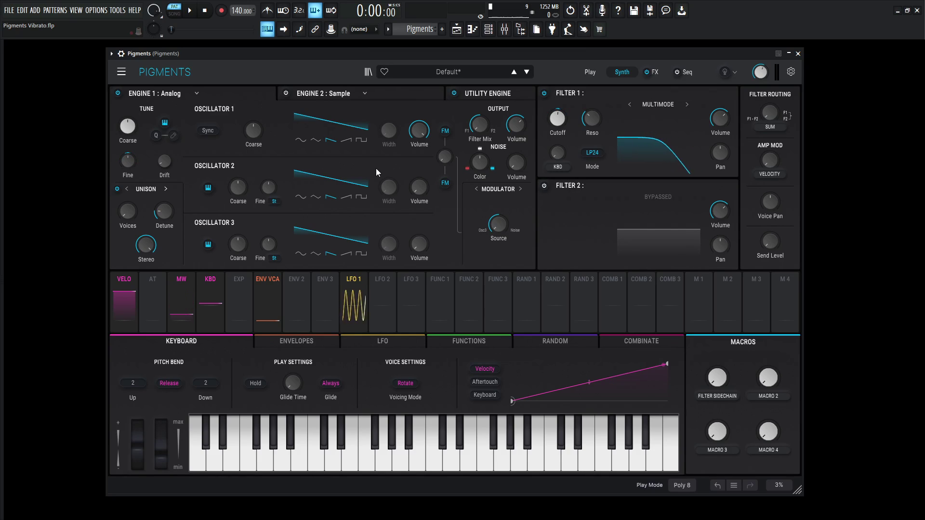
{"action": "left_click", "coordinate": [361, 282]}
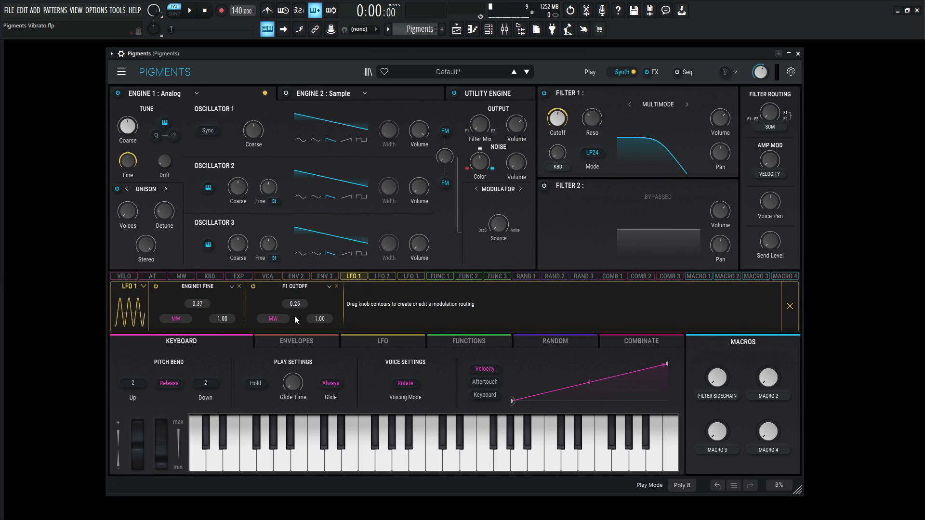
{"action": "left_click", "coordinate": [275, 319]}
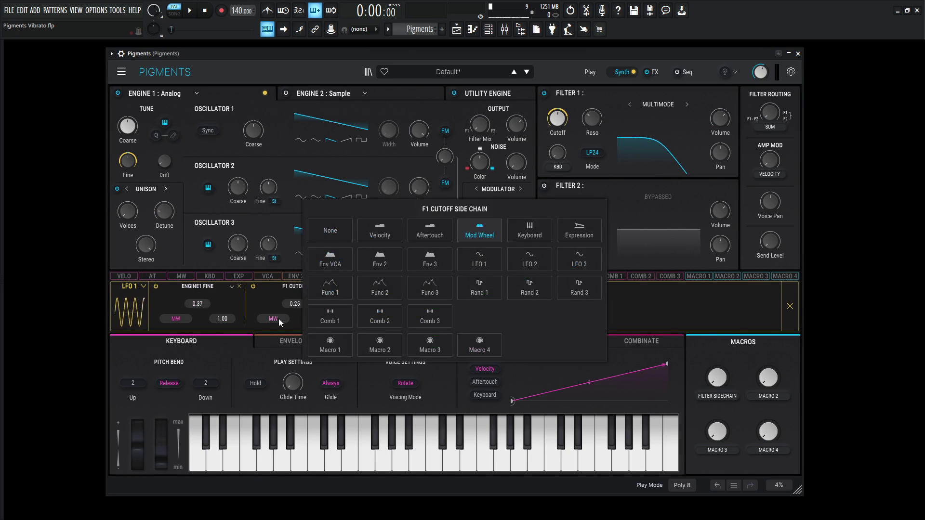
{"action": "left_click", "coordinate": [686, 306]}
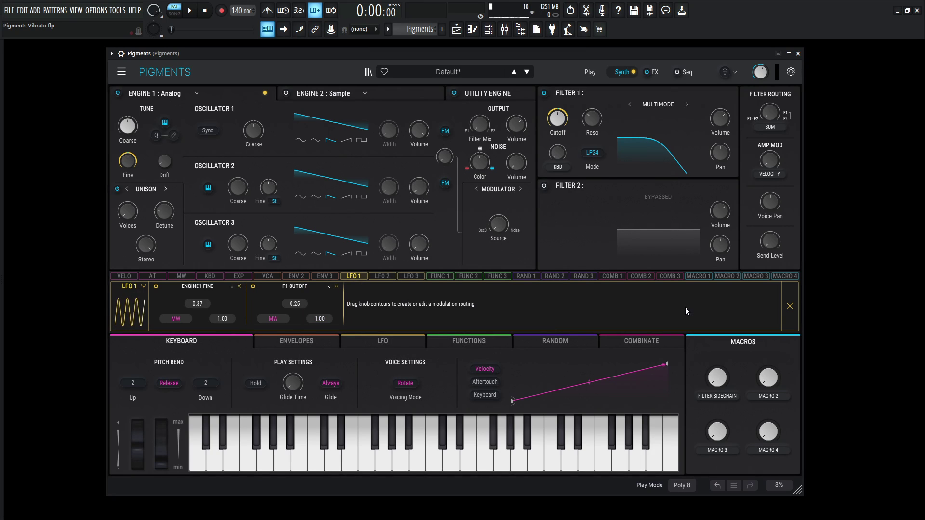